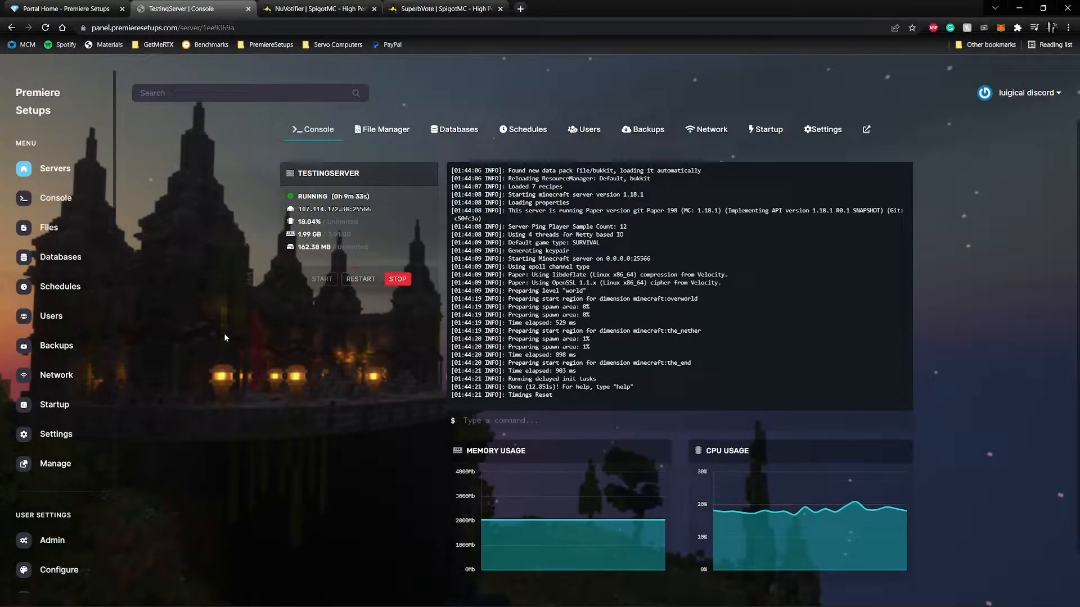
# Download the SuperbVote 0.5.5 and NuVotifier 2.7.3 plugin jars from their SpigotMC pages.
pyautogui.click(307, 12)
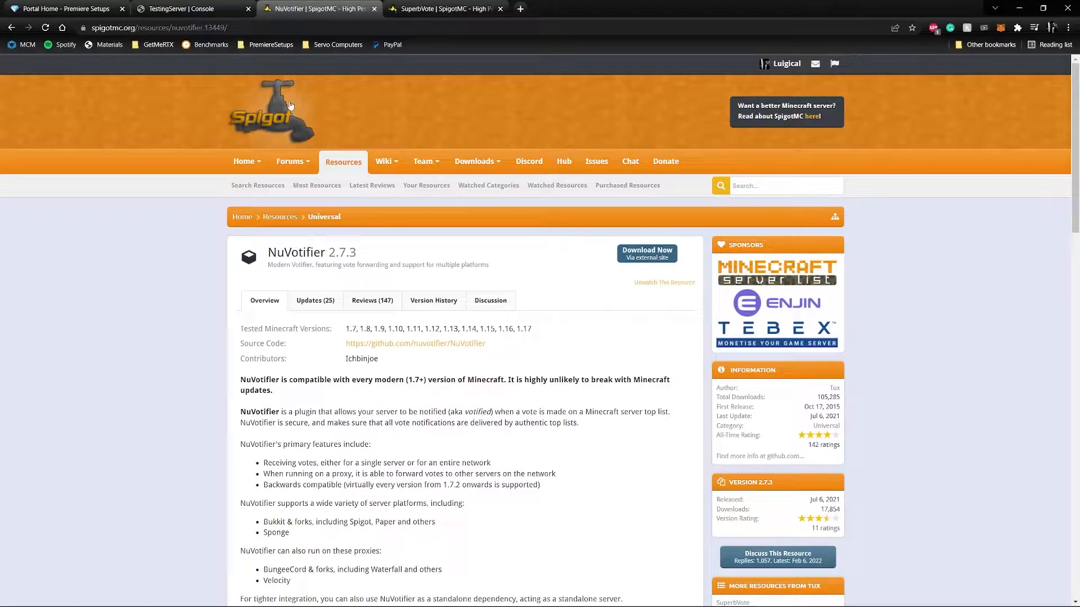
pyautogui.click(440, 12)
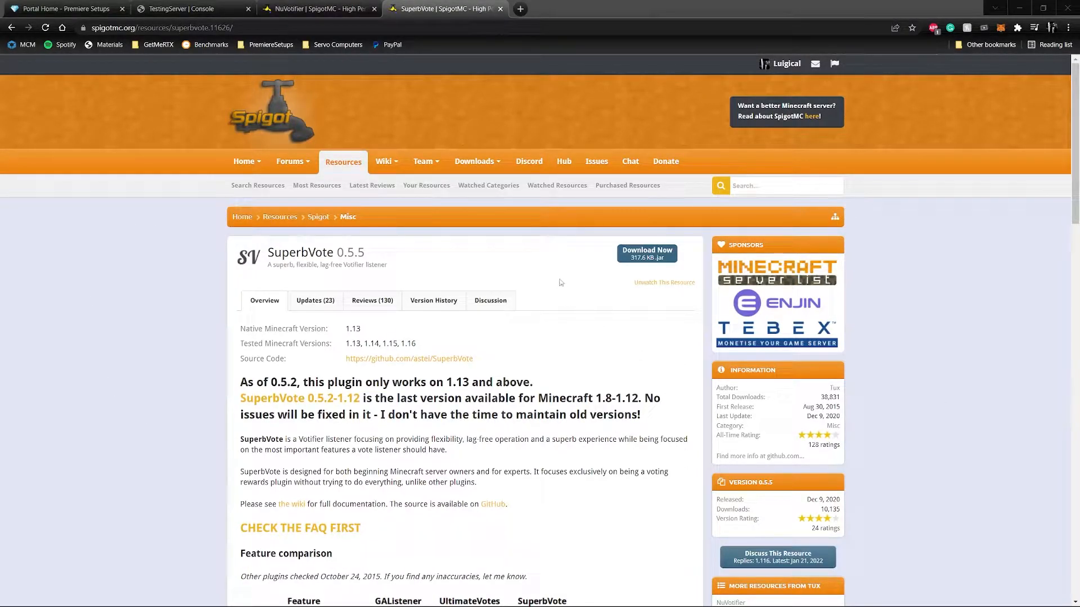
pyautogui.click(647, 254)
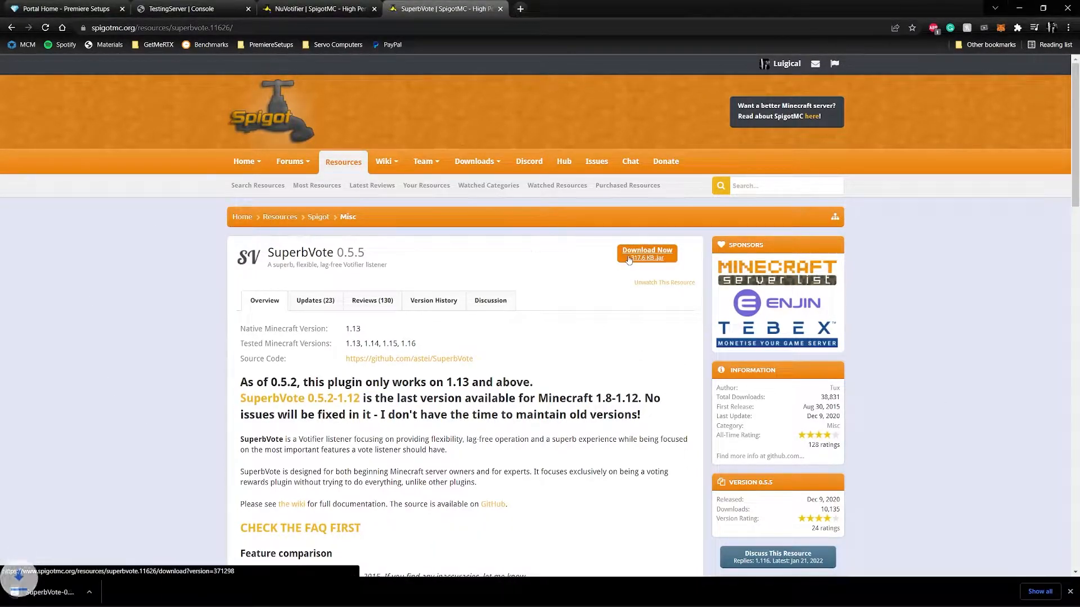
pyautogui.click(308, 5)
pyautogui.click(659, 259)
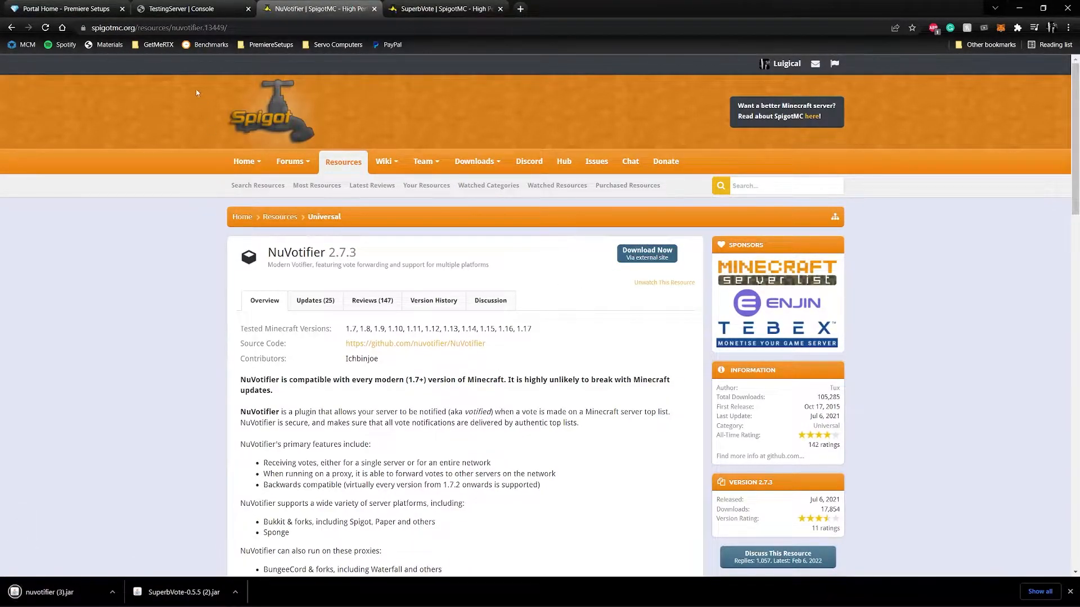
# Switch to the hosting panel, look into TestingServer's plugins folder and stop the server from its console.
pyautogui.click(180, 8)
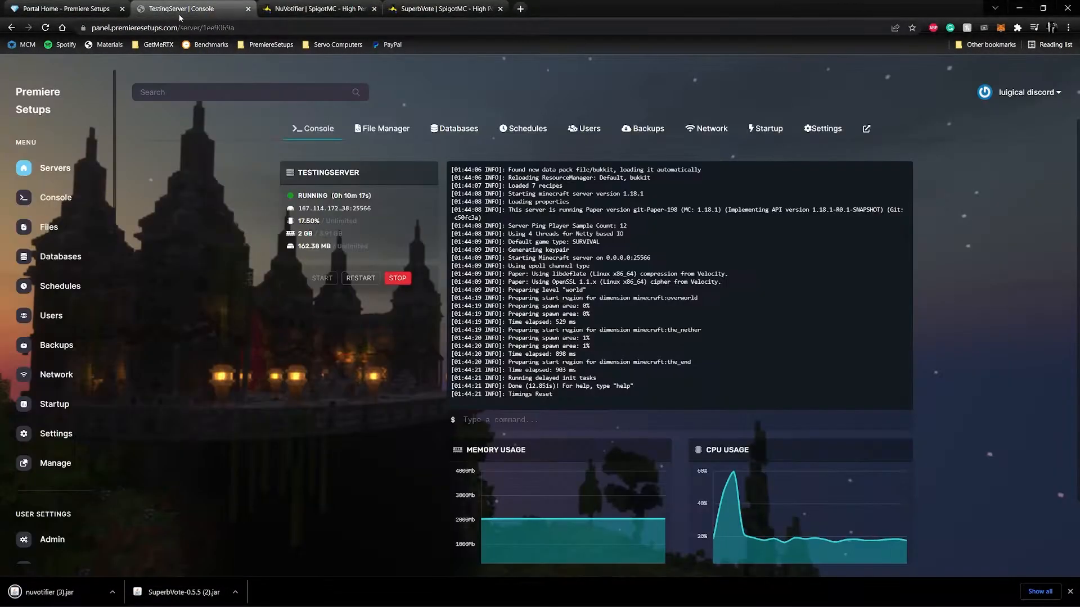
pyautogui.click(389, 133)
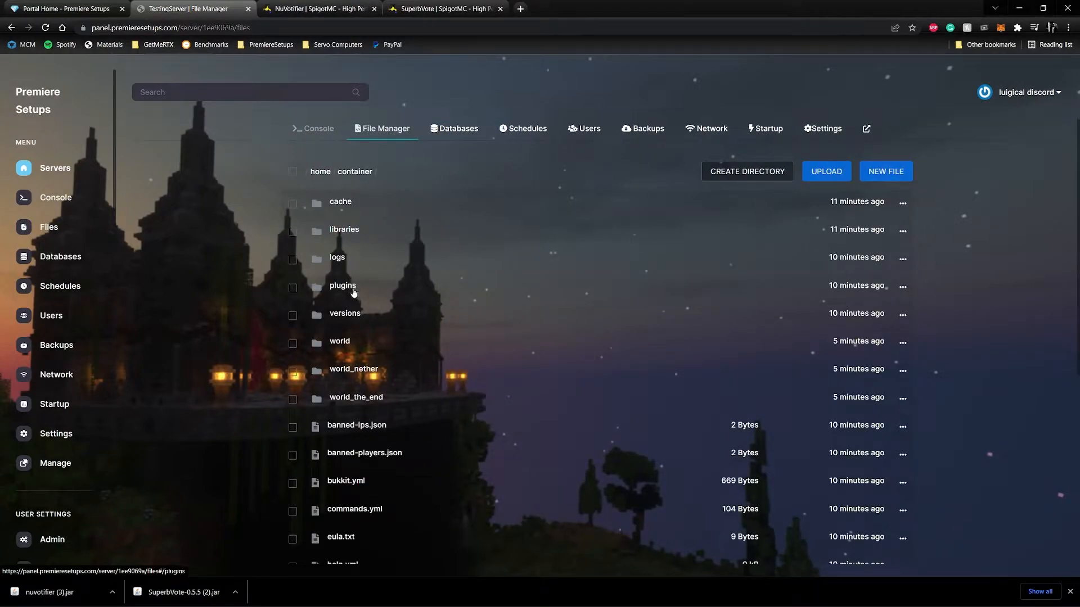
pyautogui.click(353, 290)
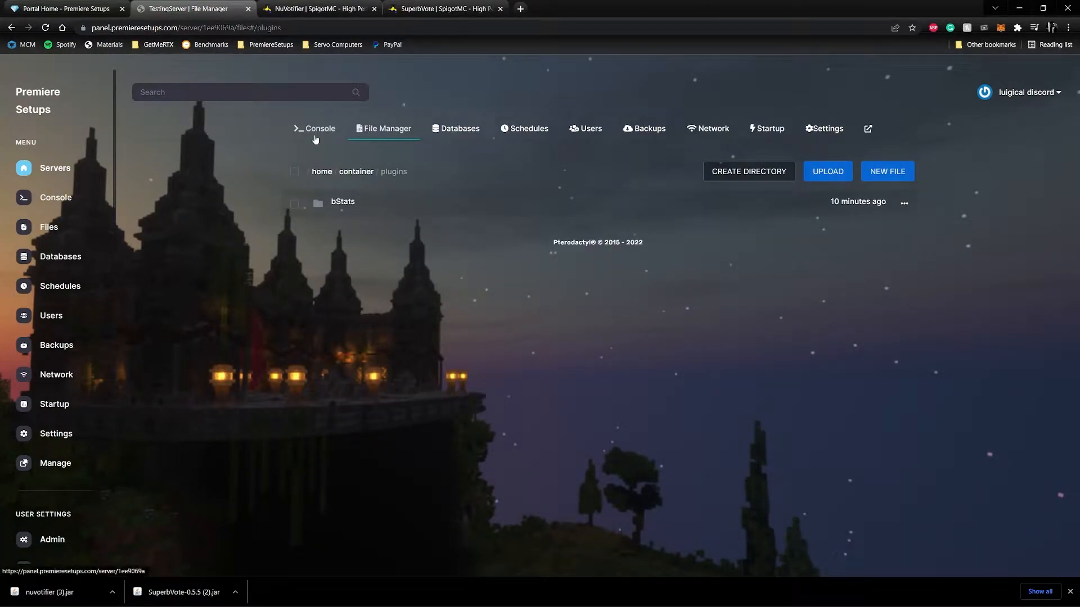
pyautogui.click(315, 135)
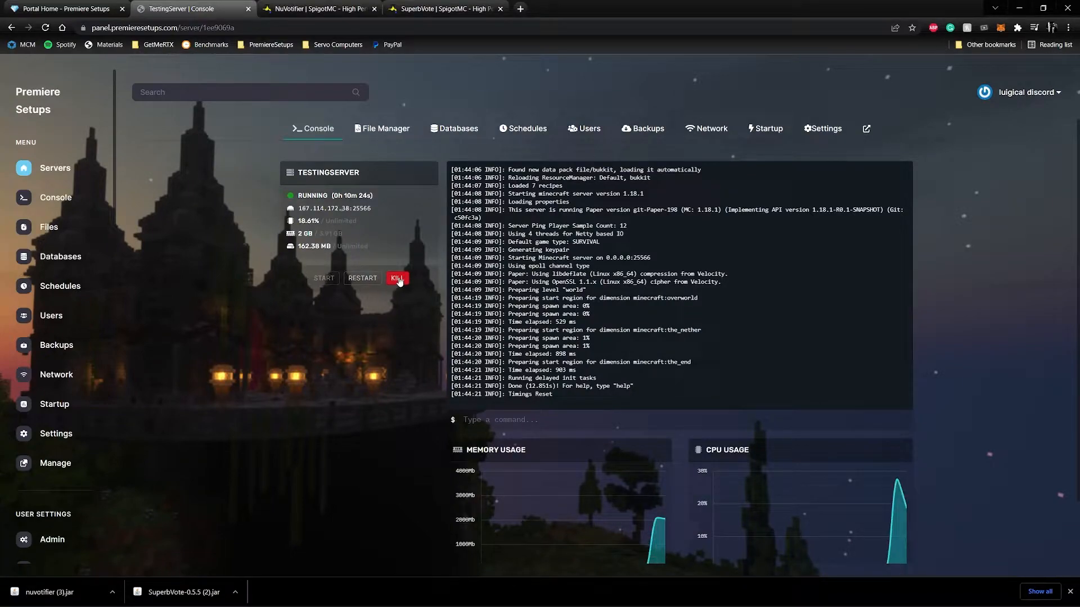
# Upload SuperbVote-0.5.5 (2).jar and nuvotifier (3).jar from the browser downloads into the server's plugins folder.
pyautogui.click(367, 129)
pyautogui.click(365, 288)
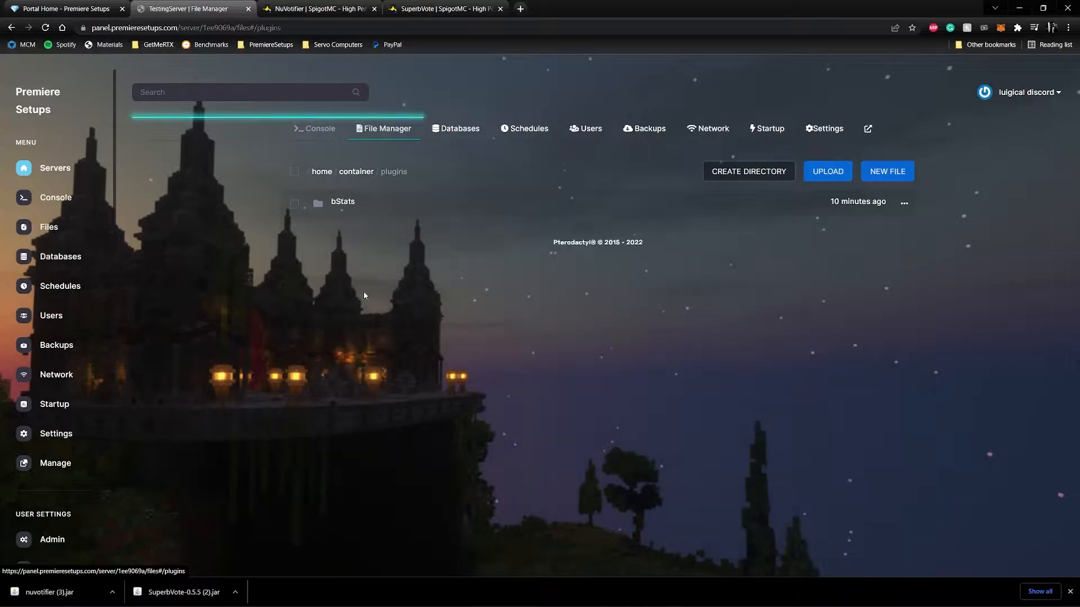
pyautogui.moveTo(186, 593); pyautogui.dragTo(433, 302)
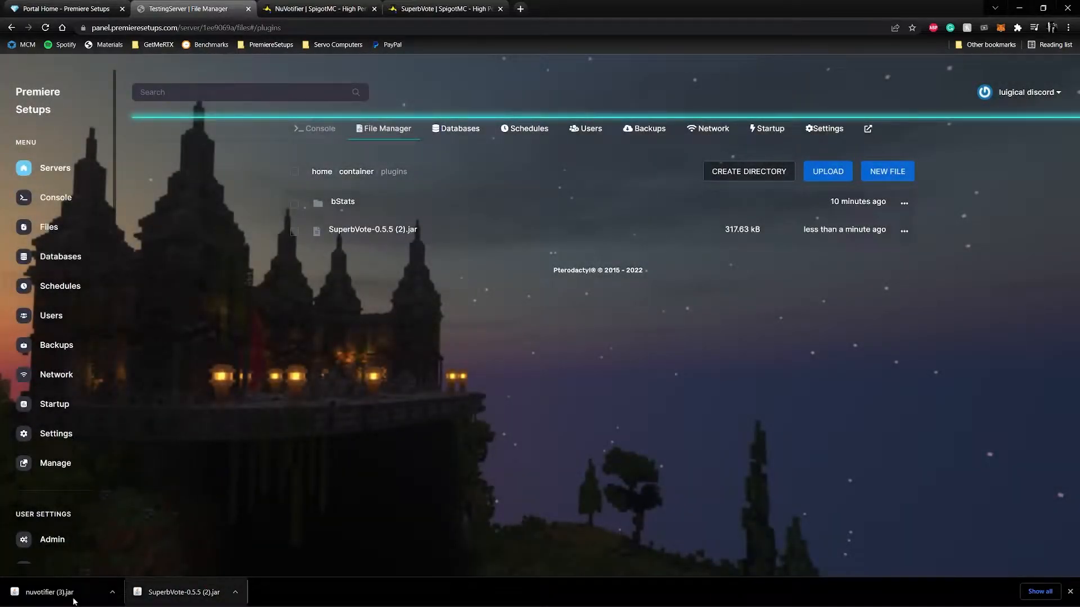
pyautogui.moveTo(72, 595); pyautogui.dragTo(504, 302)
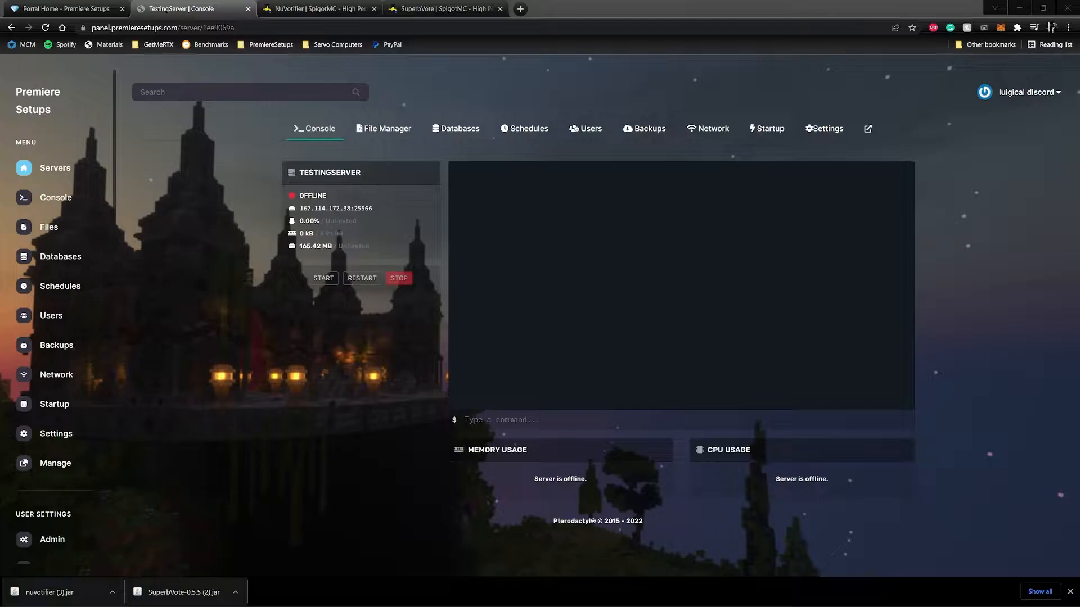
# Create an additional network allocation for the server and add the note "Use this one!" to it.
pyautogui.click(710, 133)
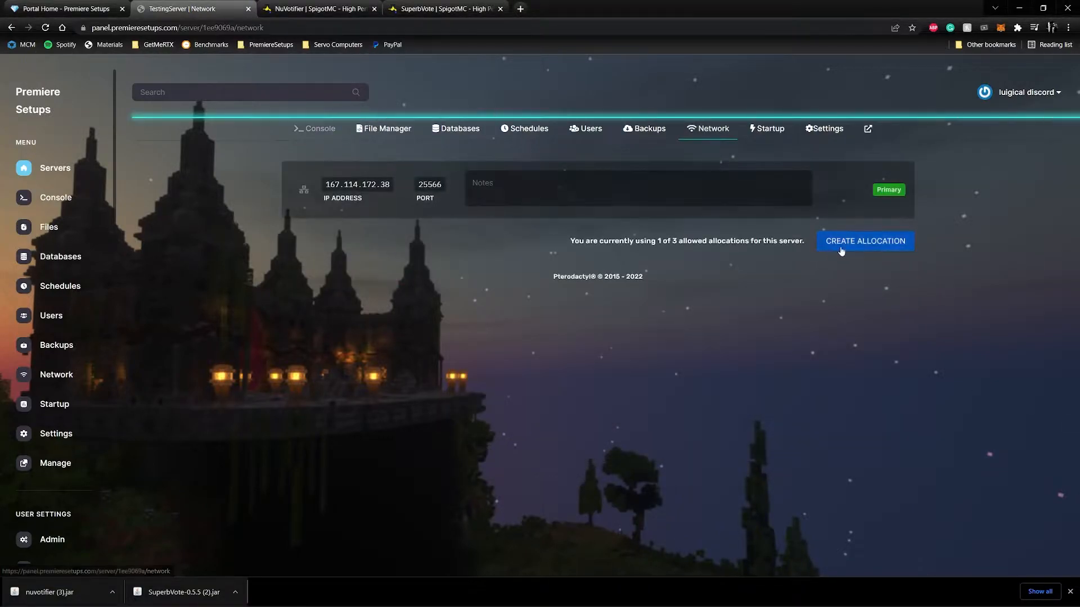
pyautogui.click(857, 243)
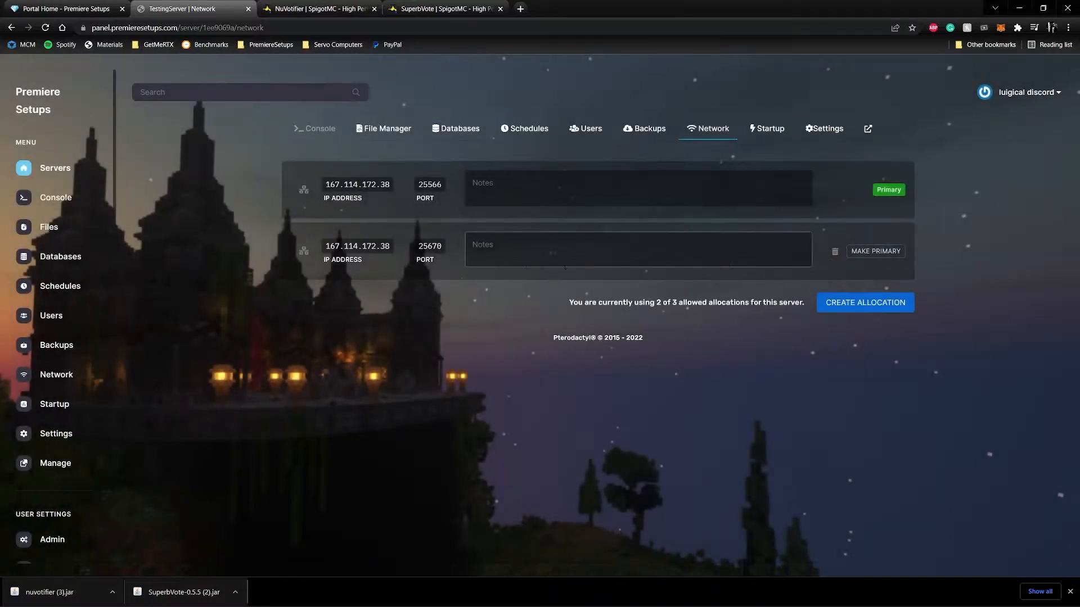
pyautogui.doubleClick(430, 246)
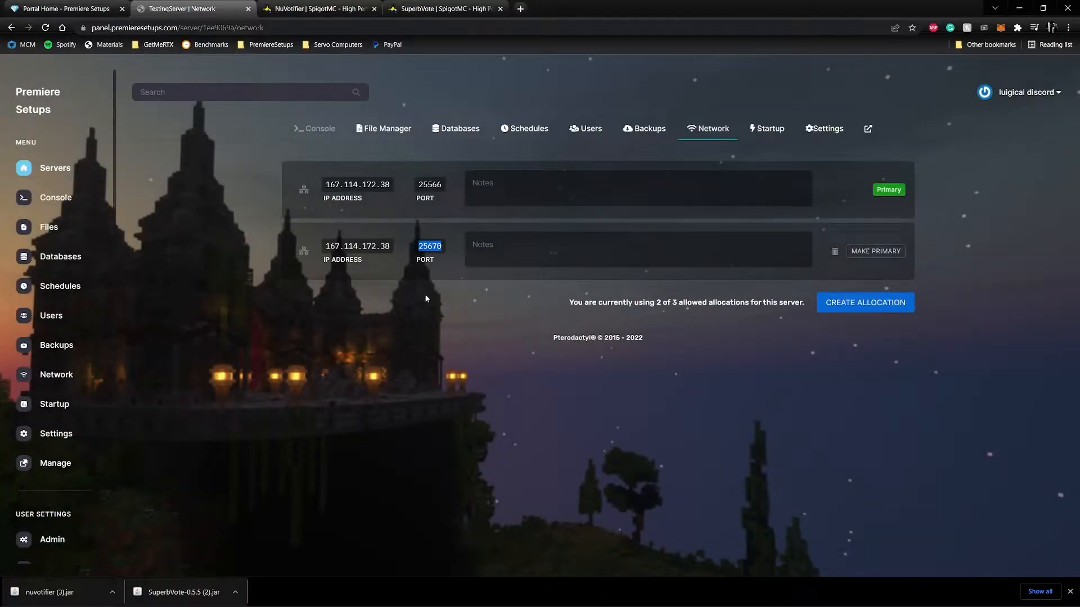
pyautogui.click(516, 232)
pyautogui.write('Use t')
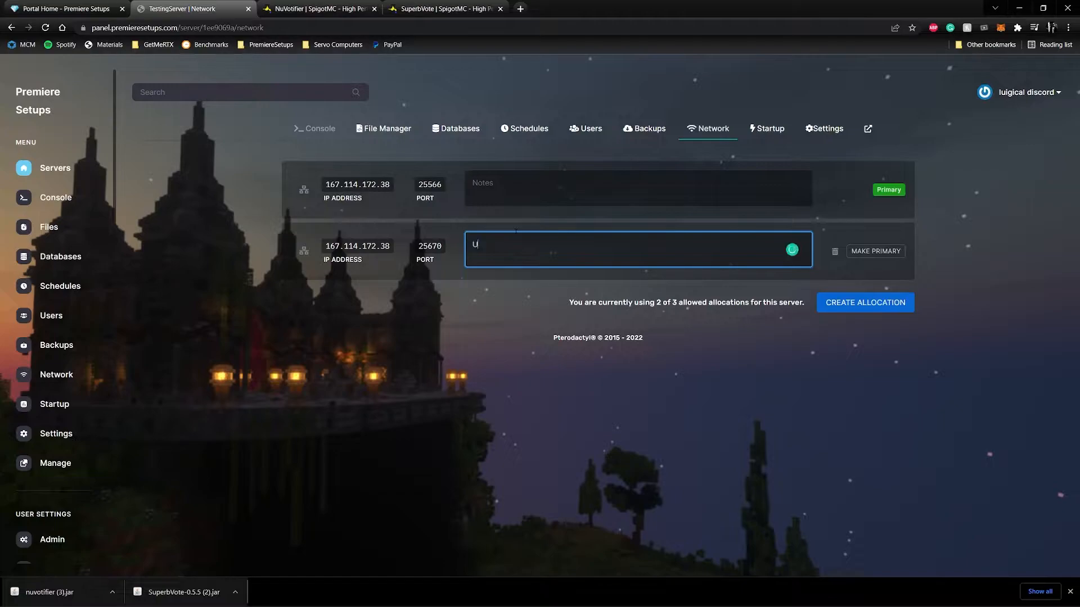
pyautogui.write('his one!')
pyautogui.click(466, 323)
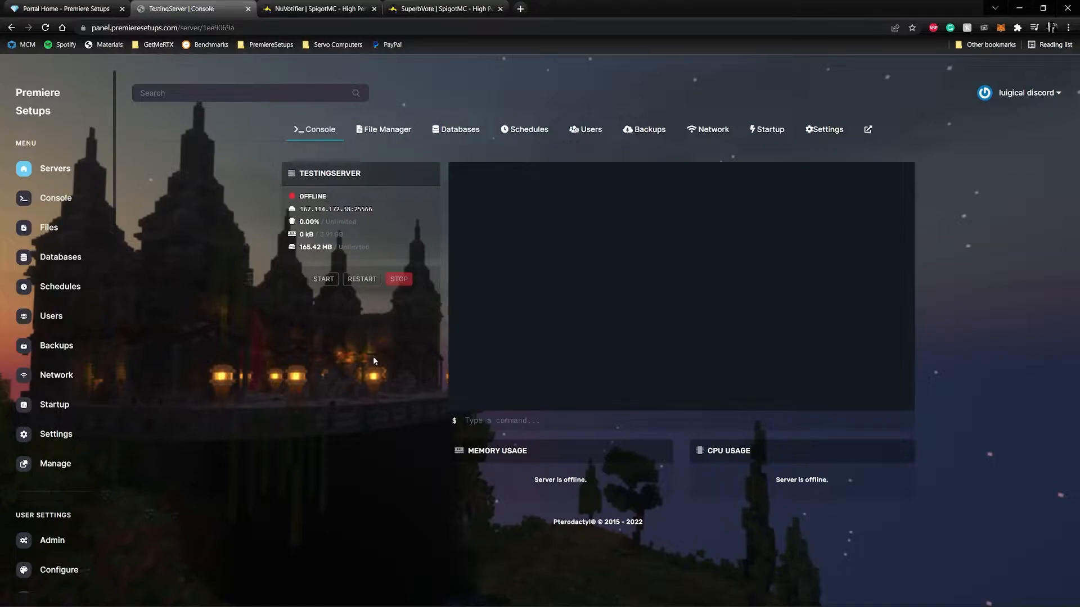
# Start the server and check the console line for the socket Votifier is enabled on.
pyautogui.click(324, 279)
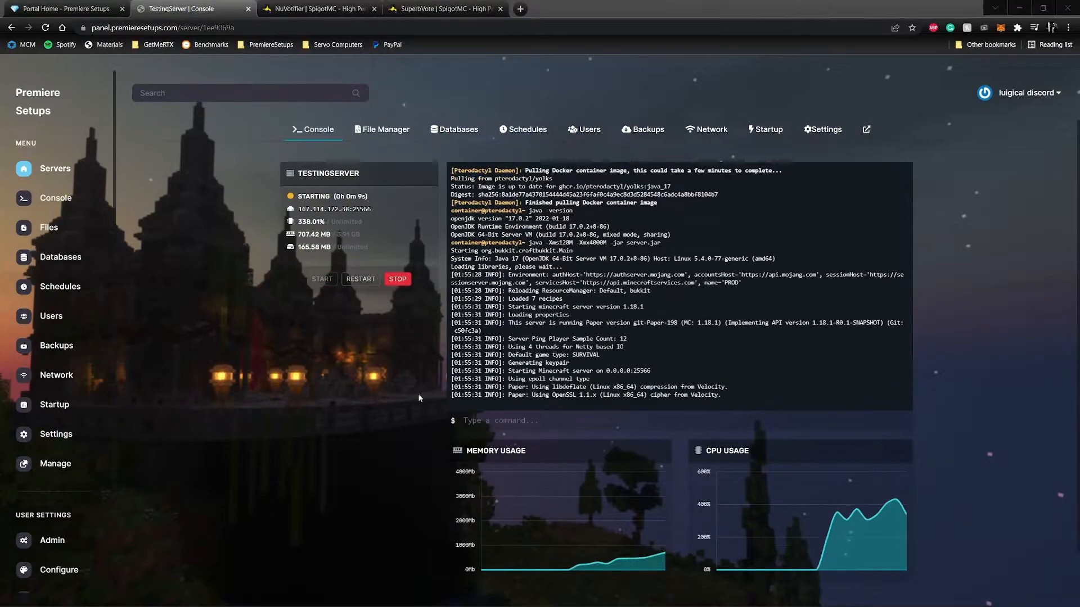
pyautogui.moveTo(733, 363); pyautogui.dragTo(445, 360)
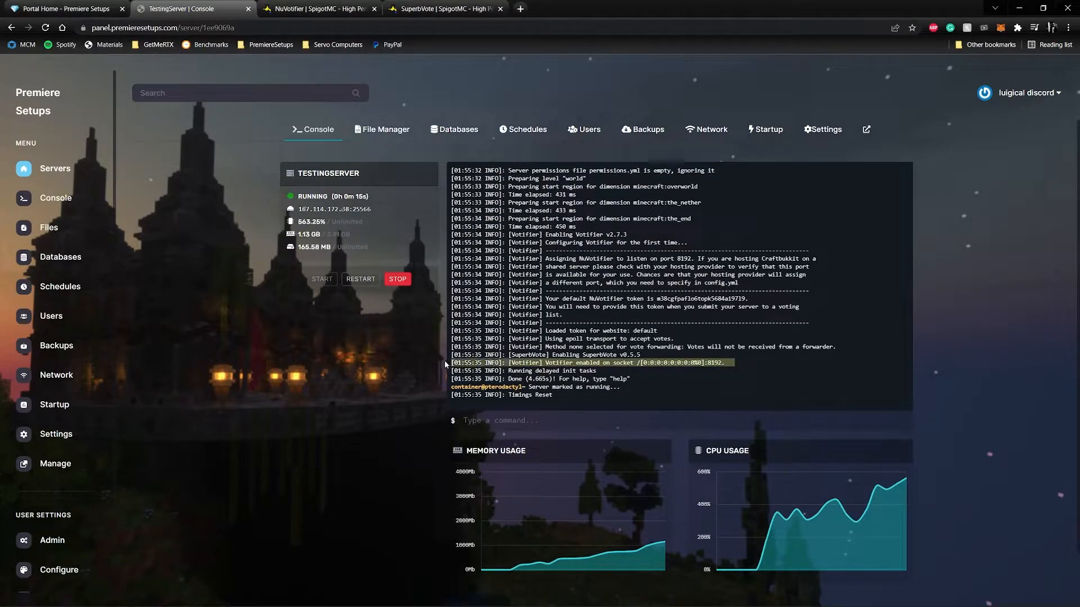
# Open config.yml from the Votifier folder inside the server's plugins directory for editing.
pyautogui.click(379, 135)
pyautogui.click(352, 291)
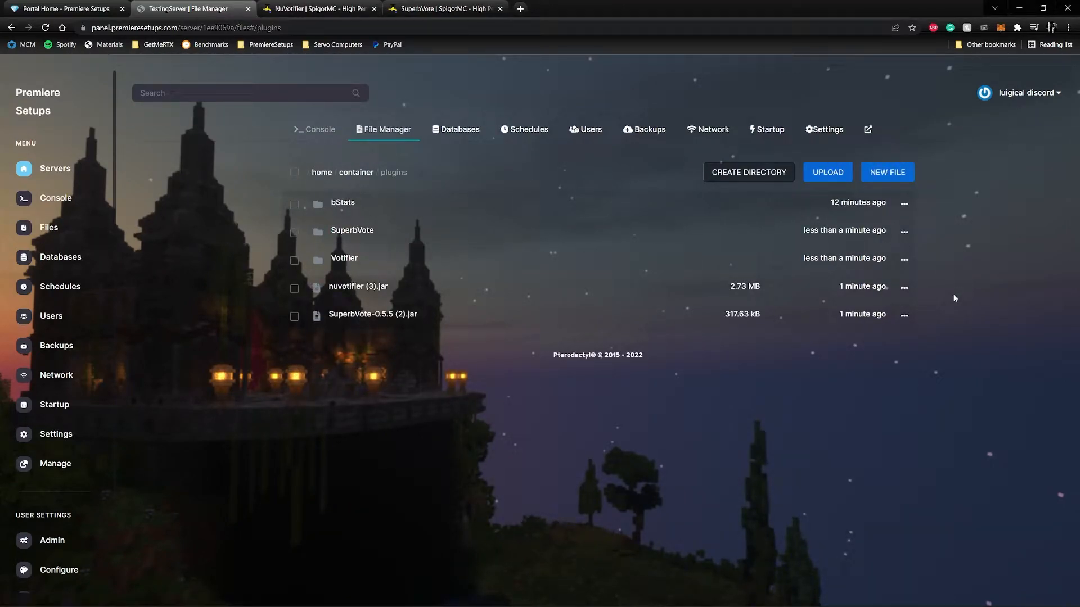
pyautogui.click(318, 129)
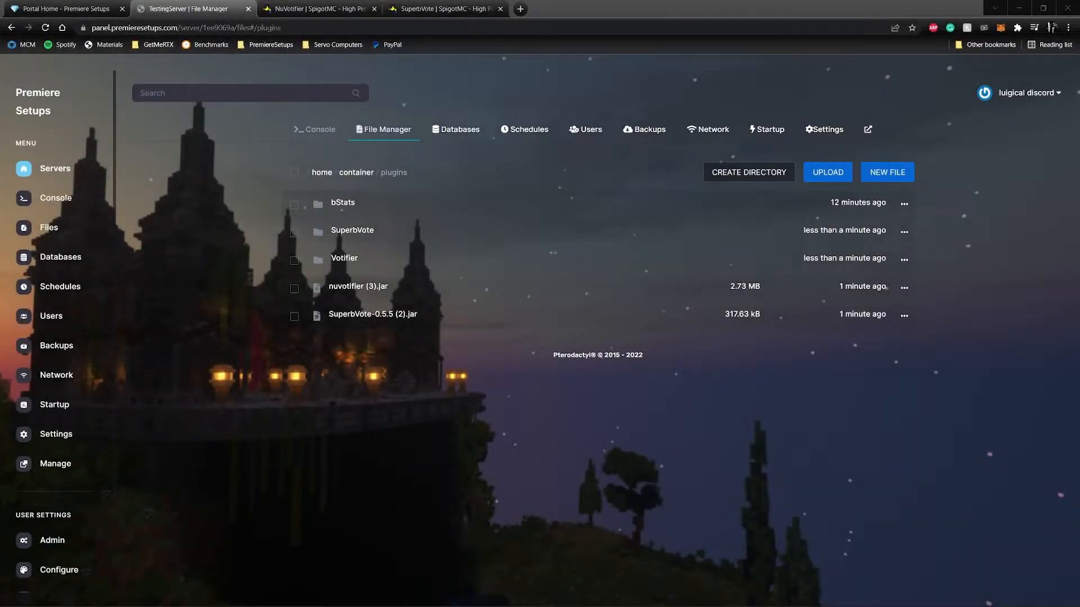
pyautogui.click(340, 261)
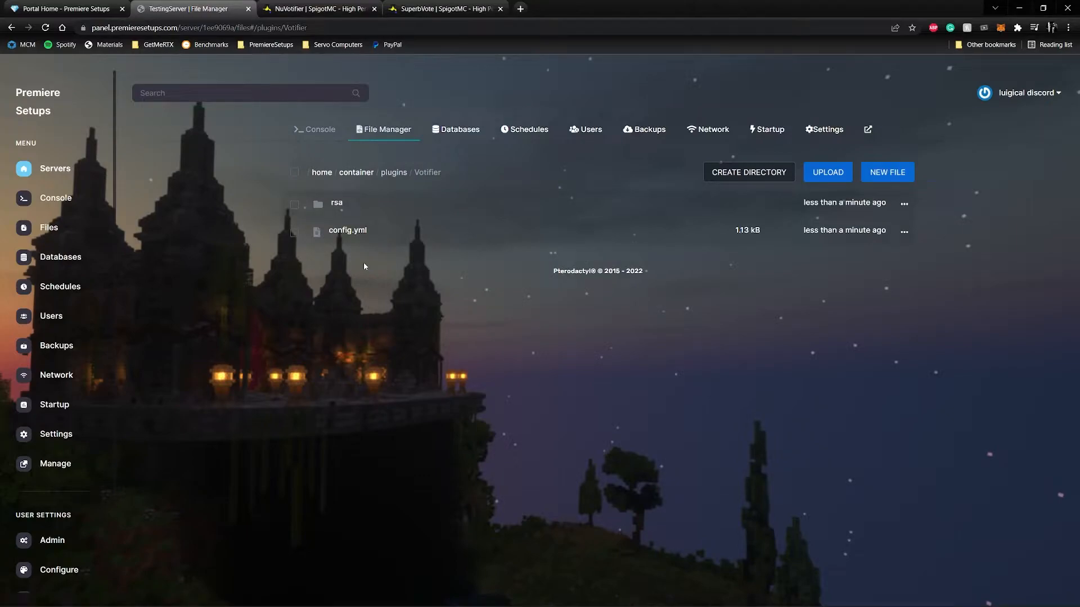
pyautogui.click(348, 232)
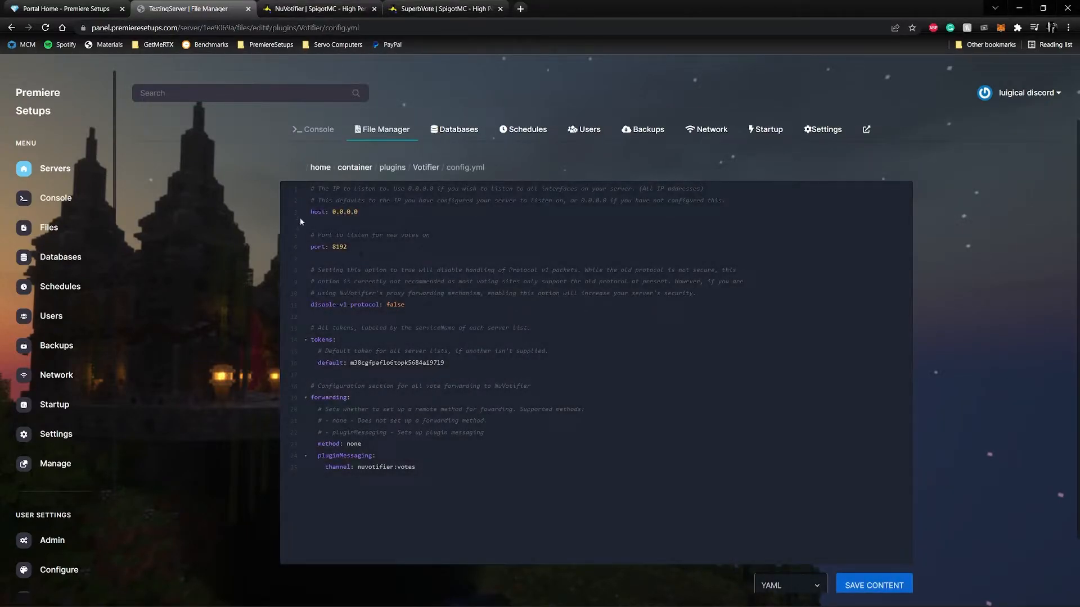
# Set the port in Votifier's config.yml to 25670, copied from the additional network allocation, and save the file.
pyautogui.moveTo(333, 212); pyautogui.dragTo(346, 212)
pyautogui.doubleClick(340, 248)
pyautogui.middleClick(714, 140)
pyautogui.click(326, 9)
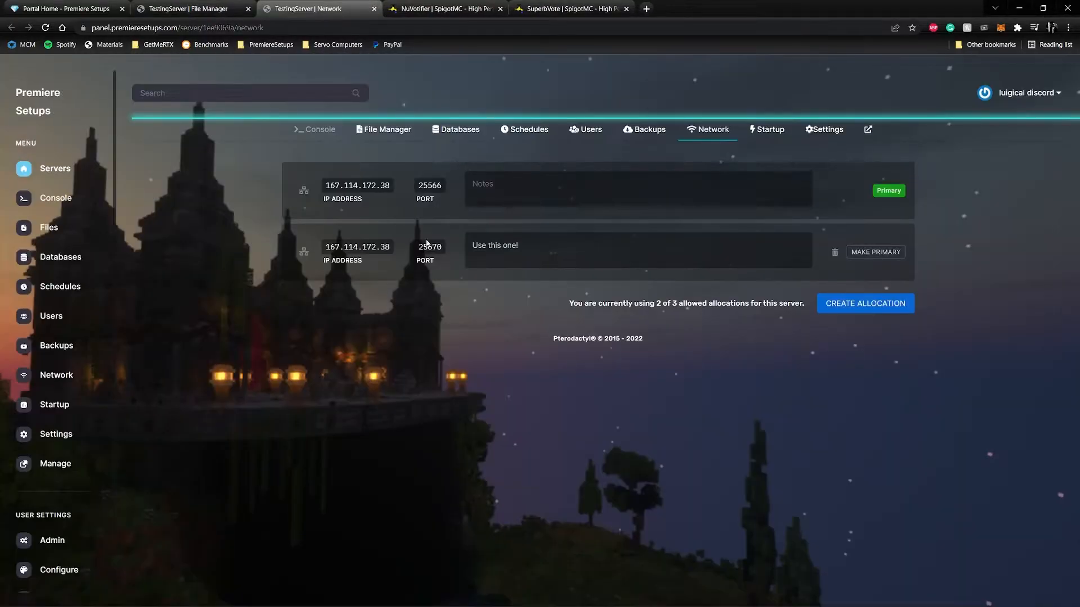
pyautogui.doubleClick(429, 246)
pyautogui.hotkey('ctrl', 'c')
pyautogui.click(189, 9)
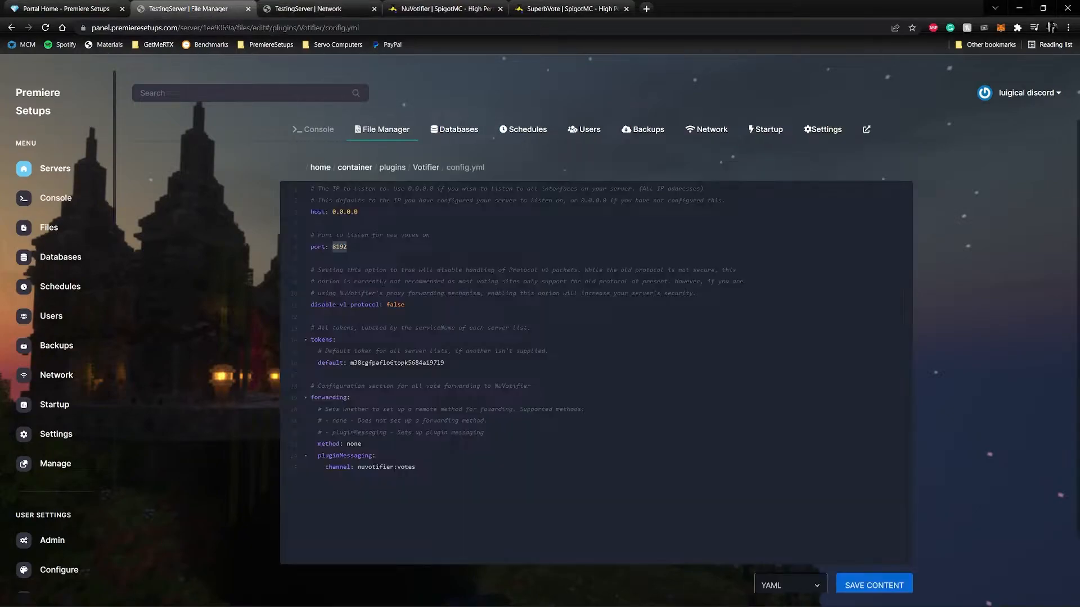
pyautogui.hotkey('ctrl', 'v')
pyautogui.scroll(-2, 841, 585)
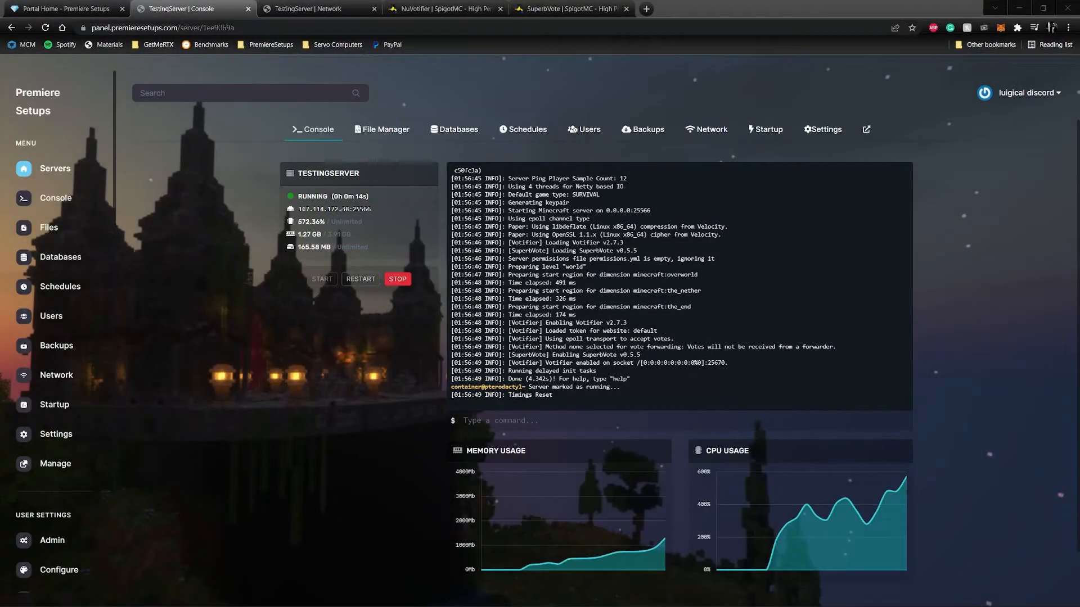
# Restart the server and check in the console which port Votifier is enabled on.
pyautogui.moveTo(730, 363); pyautogui.dragTo(705, 363)
pyautogui.click(730, 362)
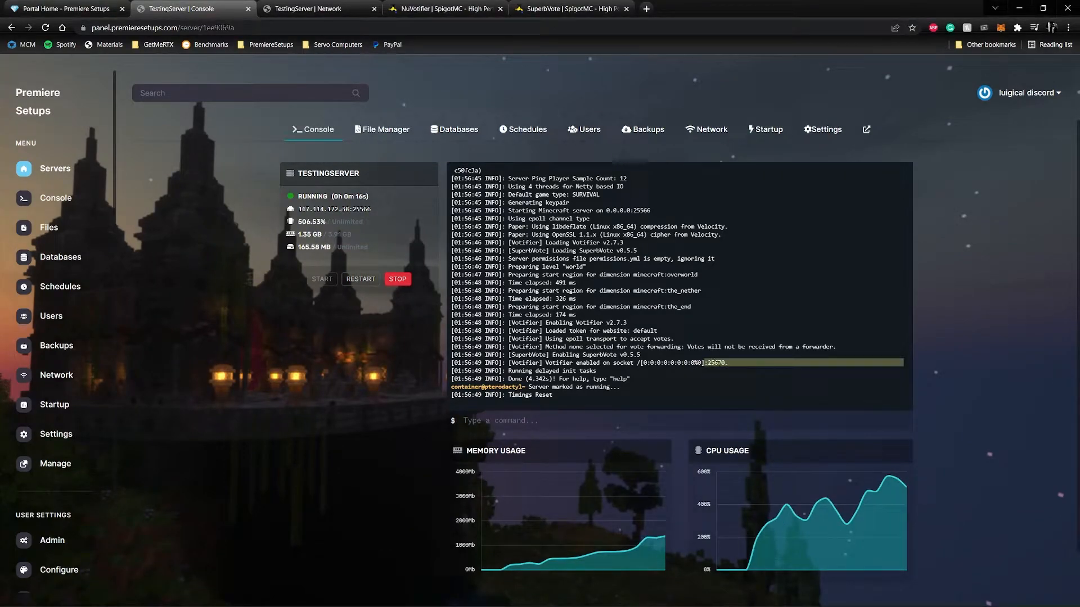
pyautogui.click(736, 365)
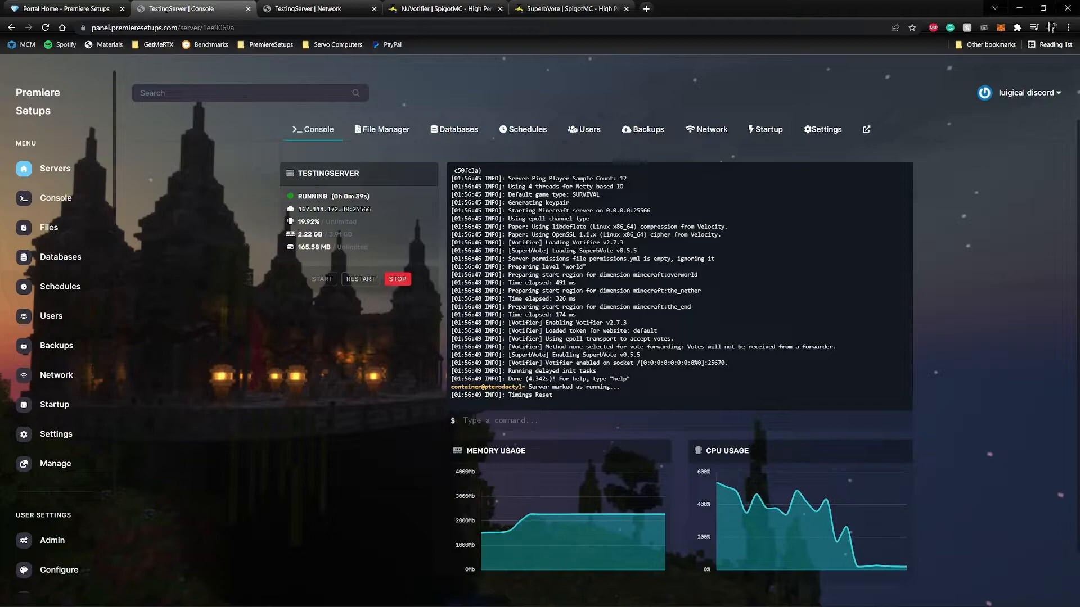
# Open the mctools.org Votifier tester in a new tab and fill in the Minecraft username.
pyautogui.click(646, 9)
pyautogui.write('mctoo')
pyautogui.press('Return')
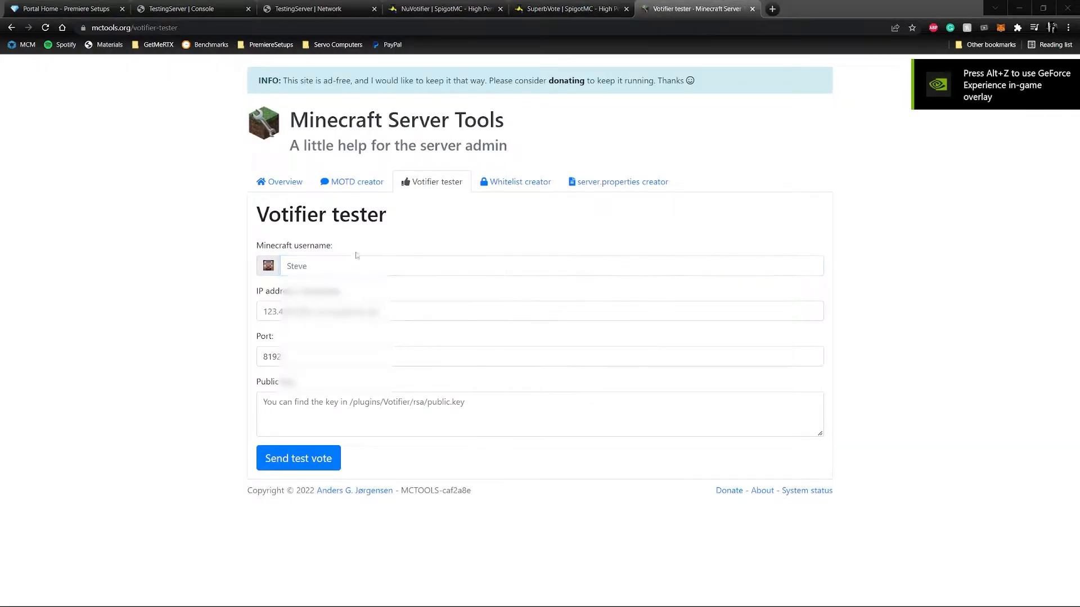
pyautogui.click(326, 257)
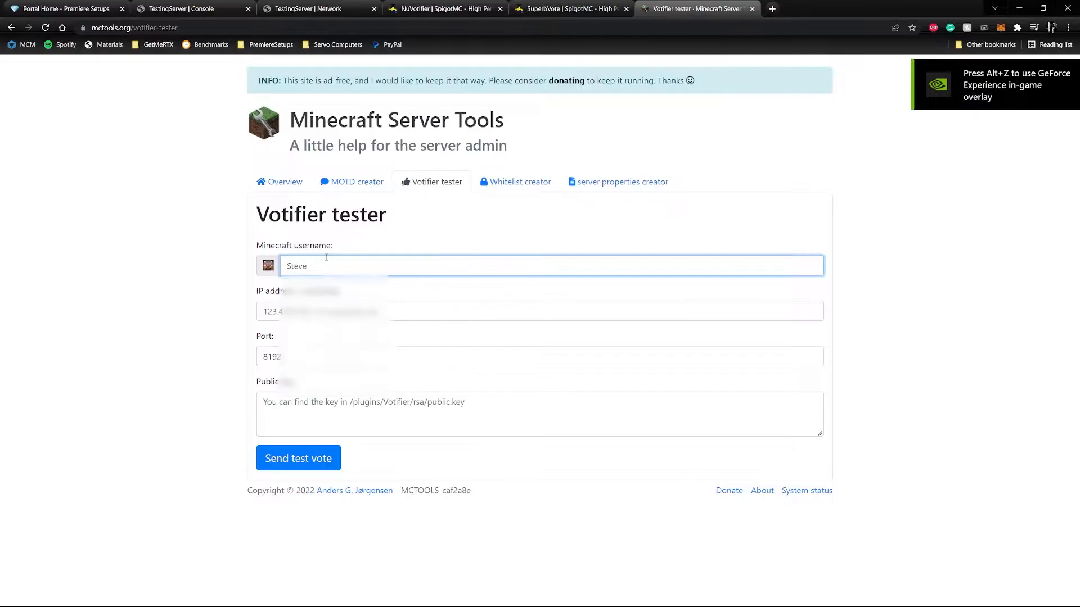
pyautogui.write('Luigical')
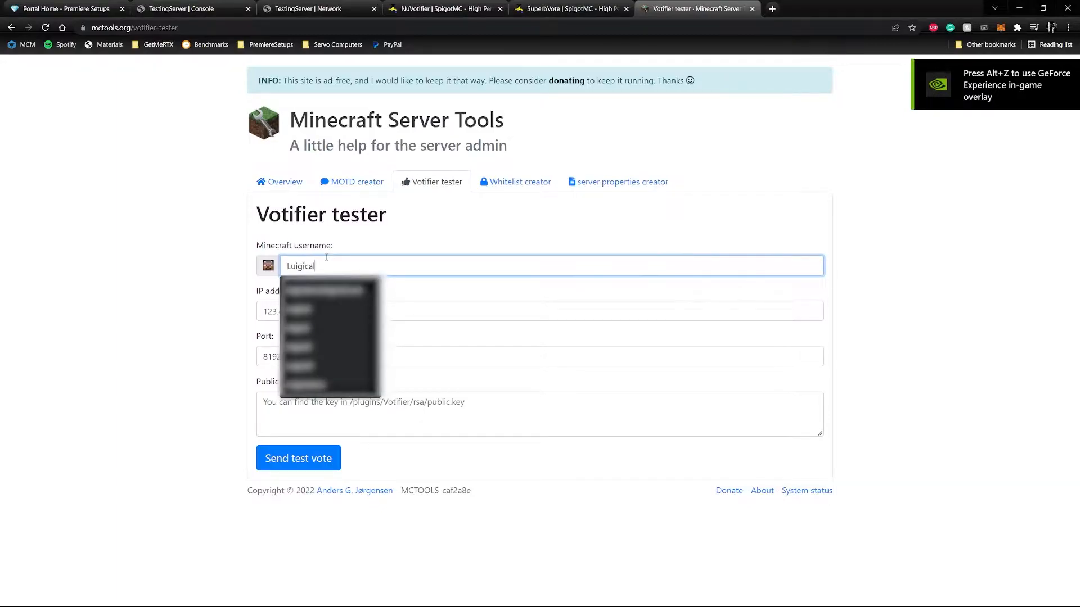
pyautogui.click(434, 321)
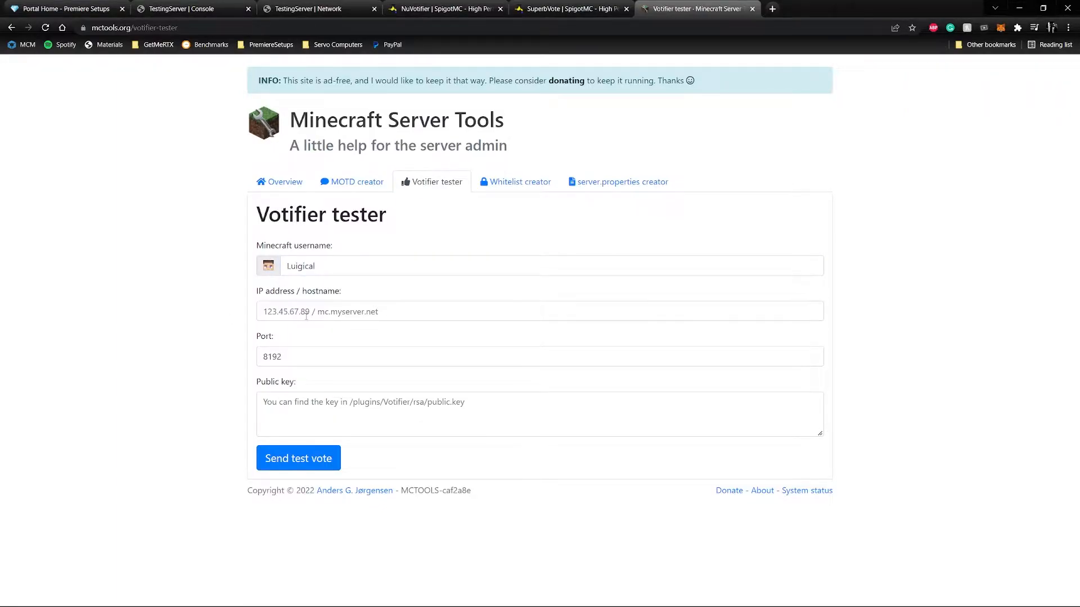
# Copy the server address from its console page and enter 167.114.172.38, without the port, as the tester's IP address.
pyautogui.click(308, 8)
pyautogui.click(181, 9)
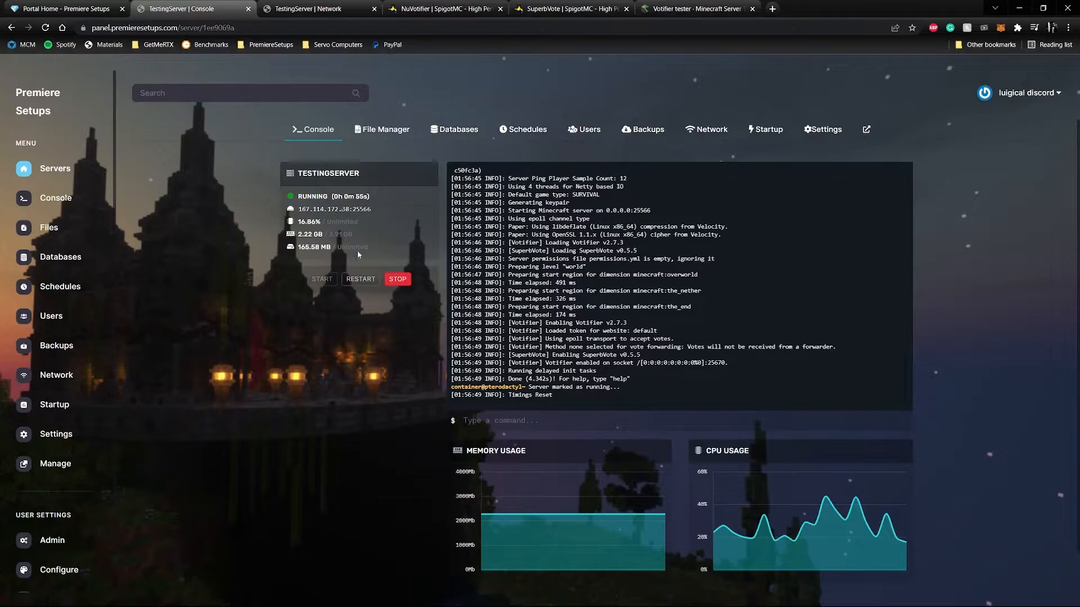
pyautogui.click(326, 213)
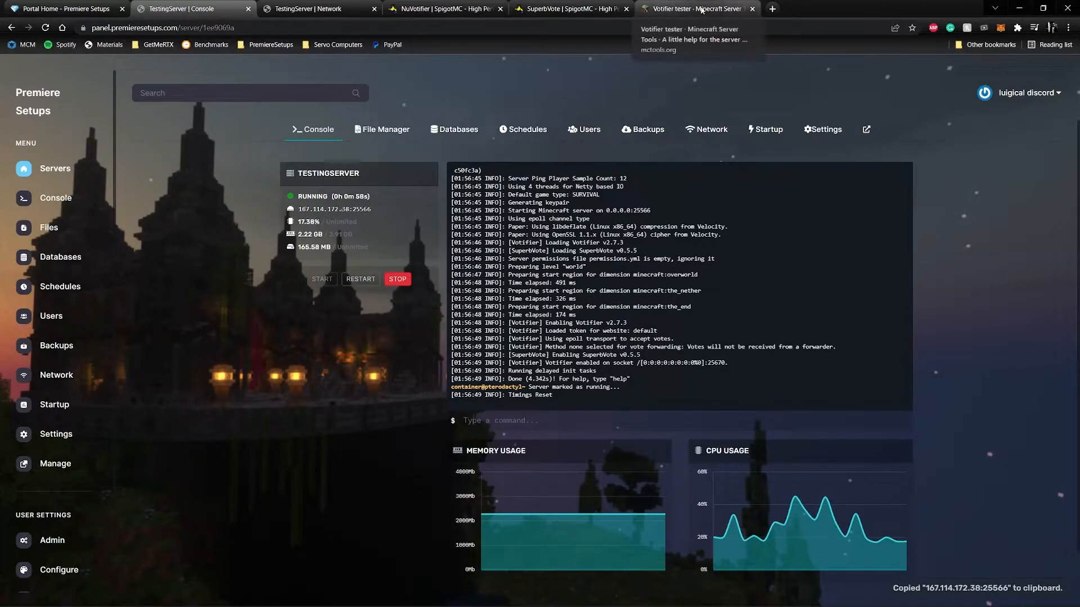
pyautogui.click(673, 9)
pyautogui.click(314, 312)
pyautogui.hotkey('ctrl', 'v')
pyautogui.moveTo(344, 312); pyautogui.dragTo(319, 312)
pyautogui.press('BackSpace')
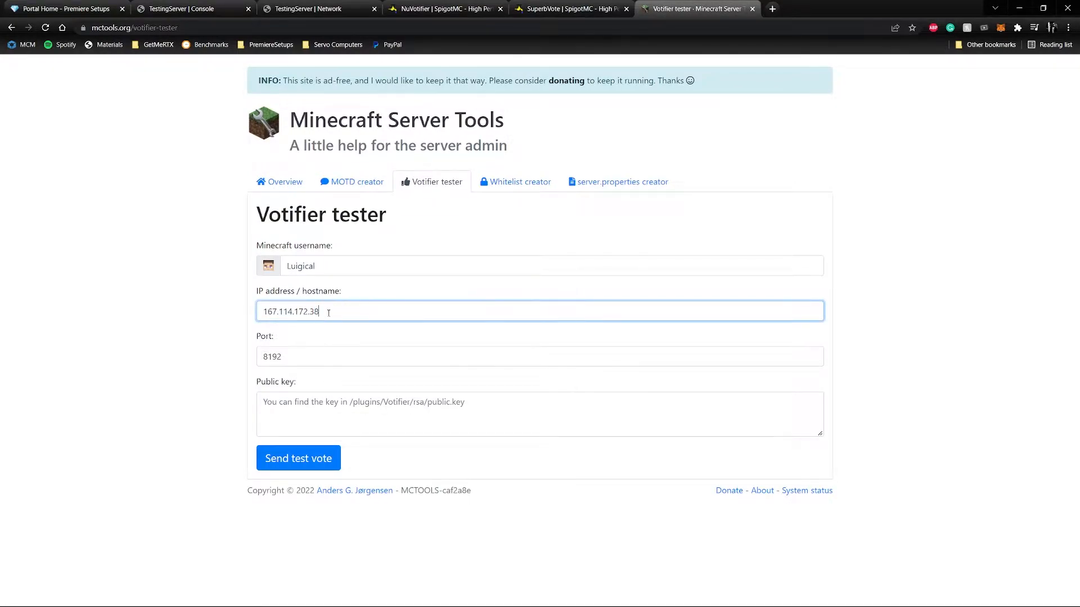
# Set the tester's port to 25670, copied from the server's additional network allocation.
pyautogui.hotkey('ctrl', '3')
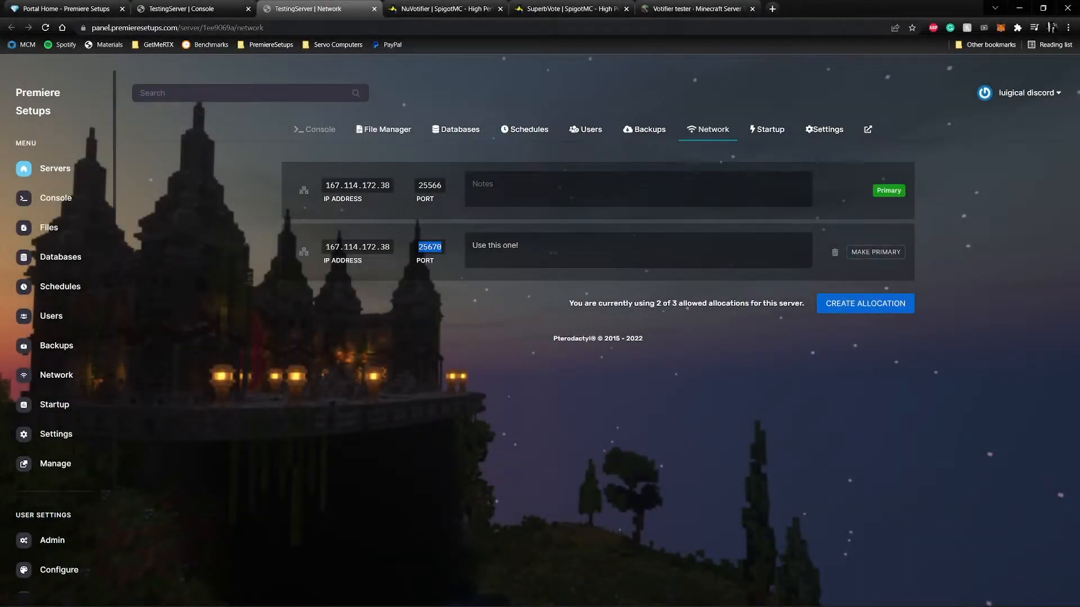
pyautogui.click(684, 16)
pyautogui.hotkey('ctrl', 'a')
pyautogui.hotkey('ctrl', 'v')
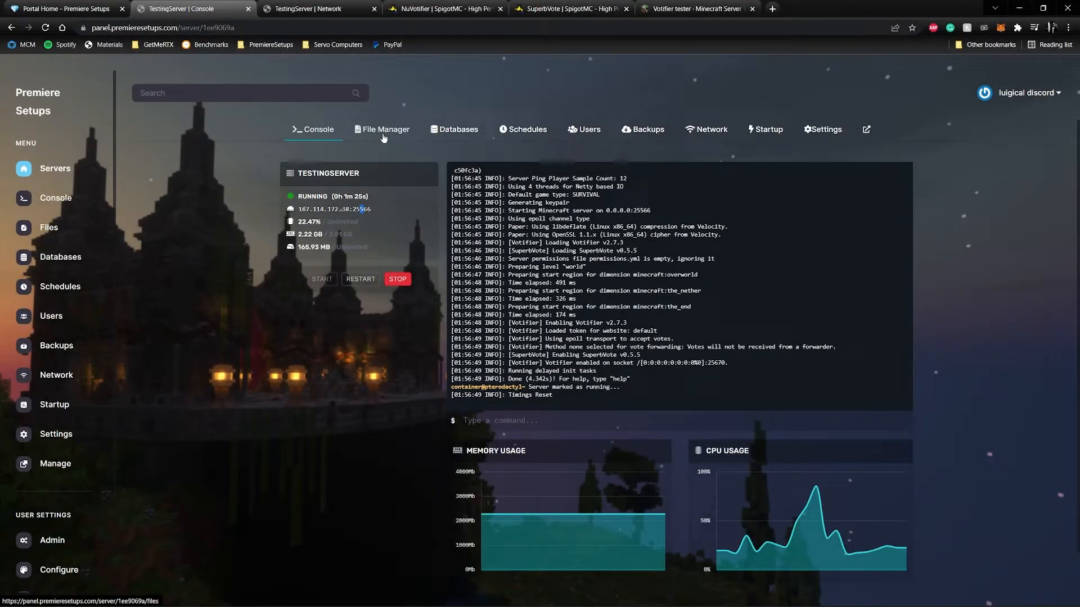
# Open plugins/Votifier/rsa/public.key in the server's file manager and copy the entire key.
pyautogui.click(383, 135)
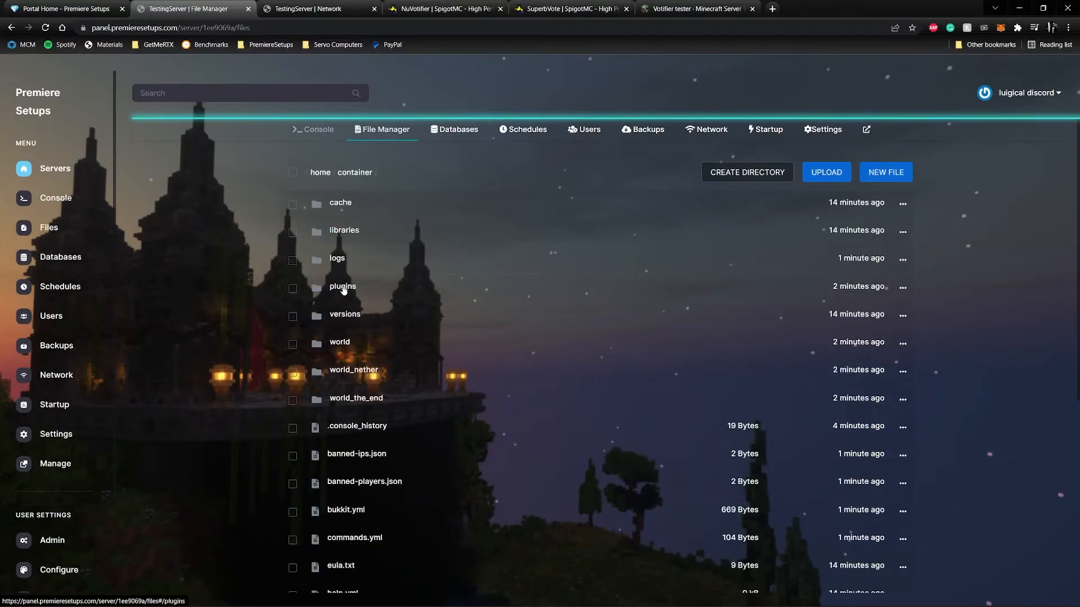
pyautogui.click(347, 282)
pyautogui.click(346, 259)
pyautogui.click(343, 202)
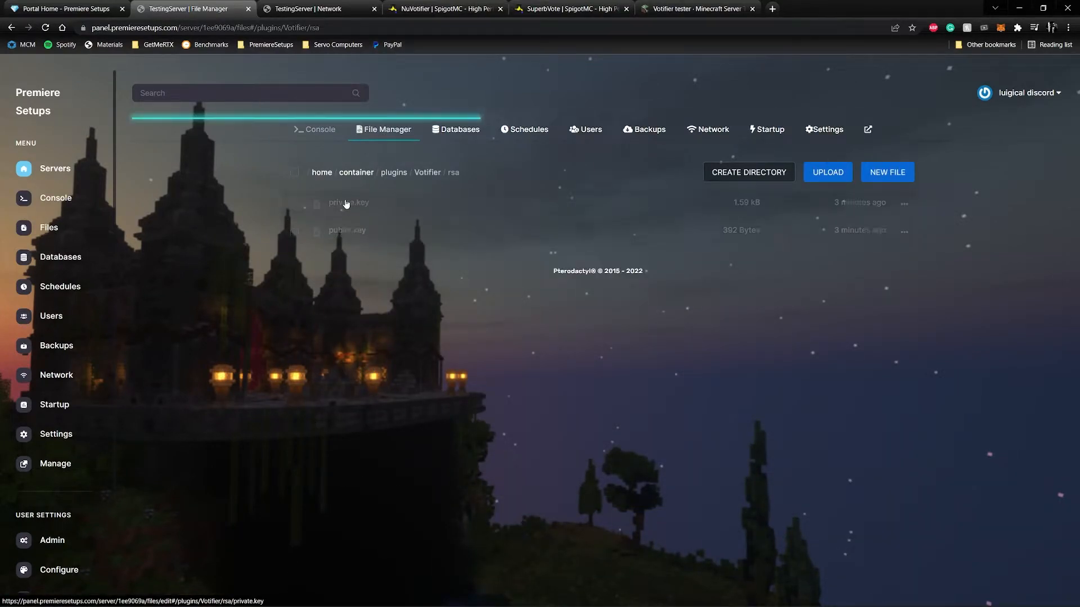
pyautogui.click(355, 233)
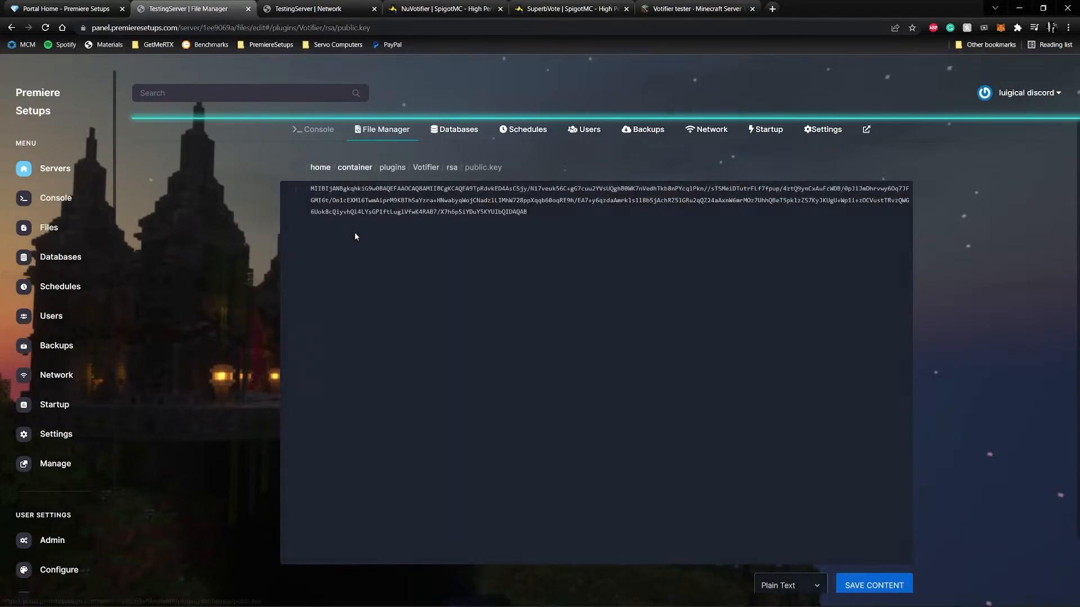
pyautogui.hotkey('ctrl', 'a')
pyautogui.rightClick(363, 202)
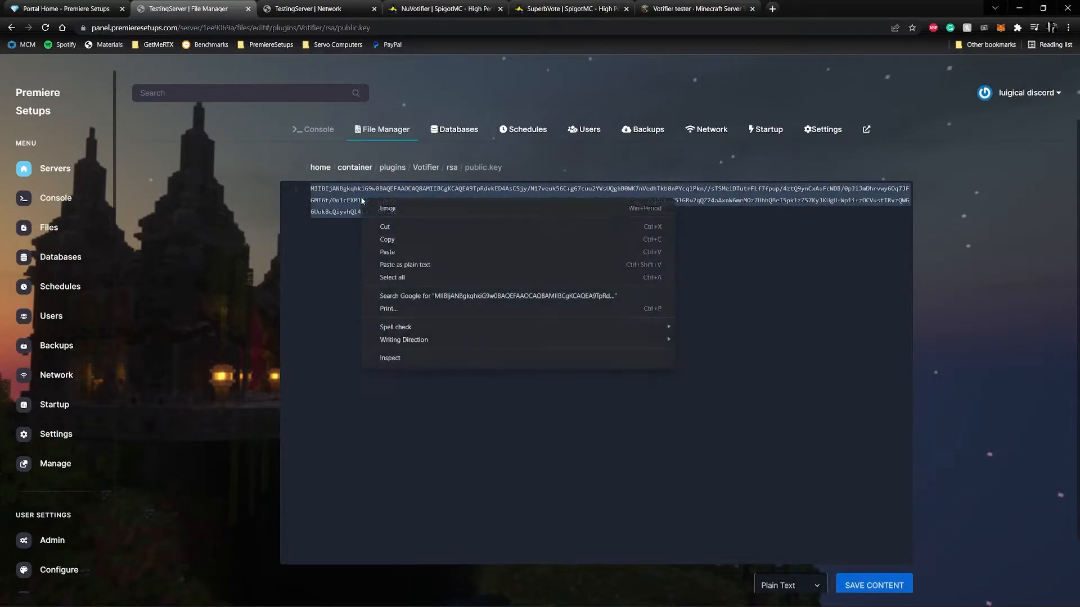
pyautogui.click(396, 242)
# Paste the copied public key into the Votifier tester's public key field.
pyautogui.click(687, 9)
pyautogui.click(268, 433)
pyautogui.rightClick(303, 412)
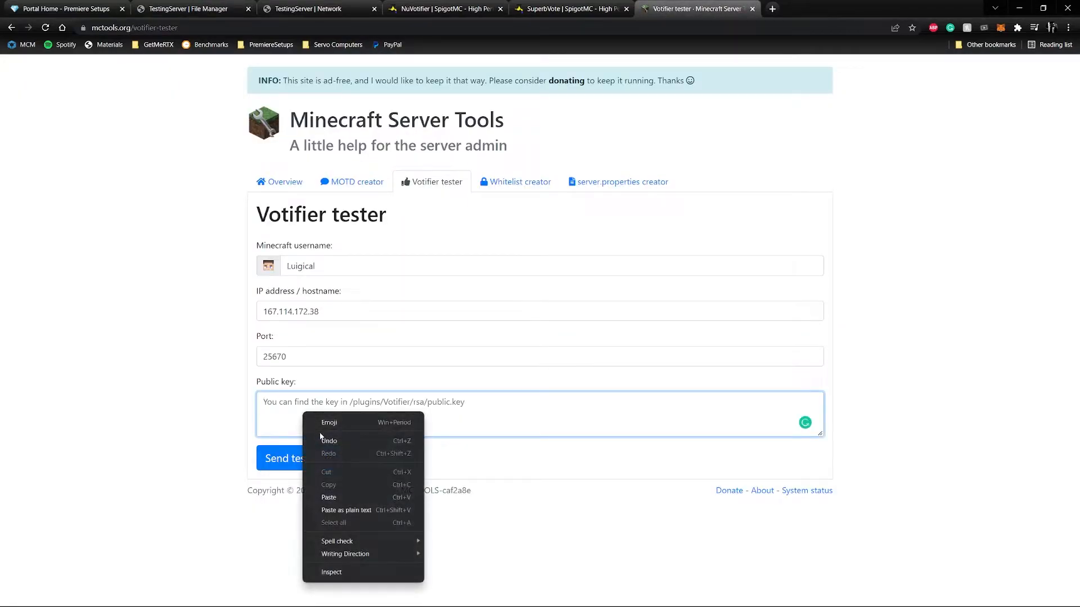
pyautogui.click(329, 498)
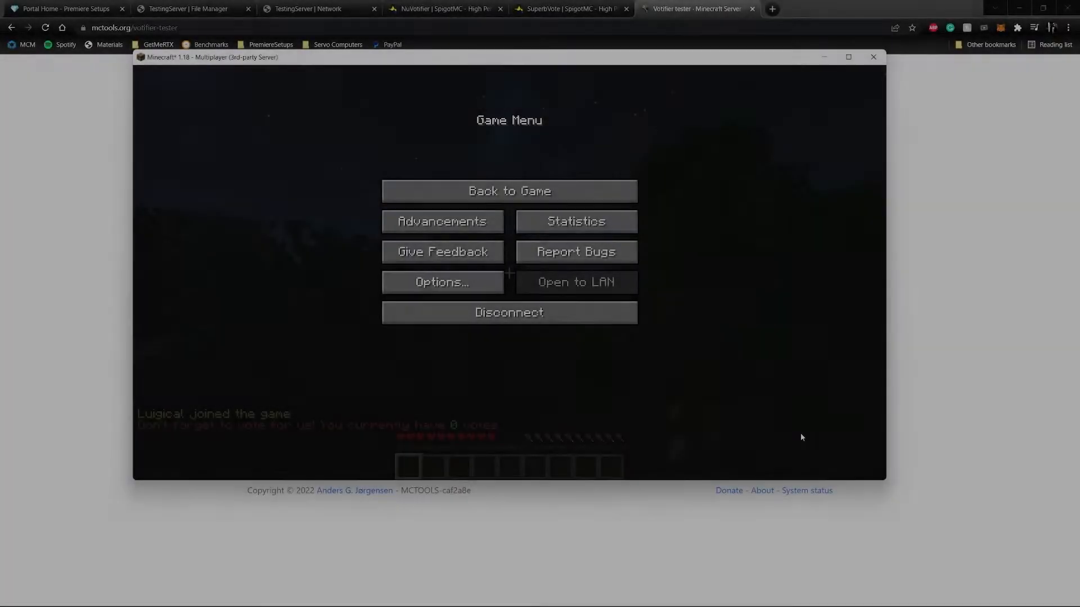
# Resume the game in Minecraft, return to the Votifier tester and send the test vote.
pyautogui.press('Escape')
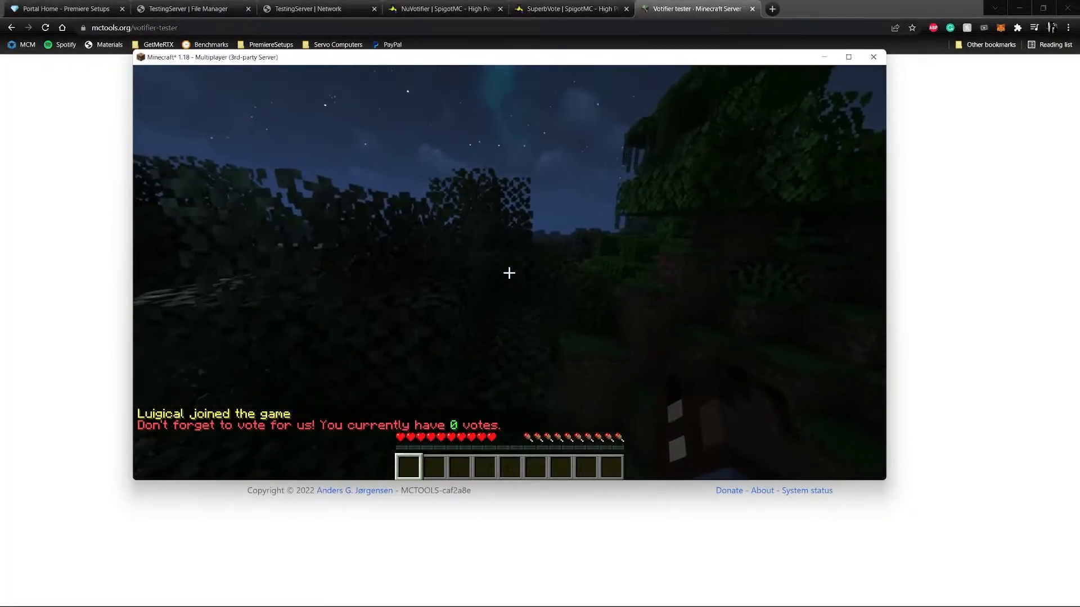
pyautogui.click(448, 550)
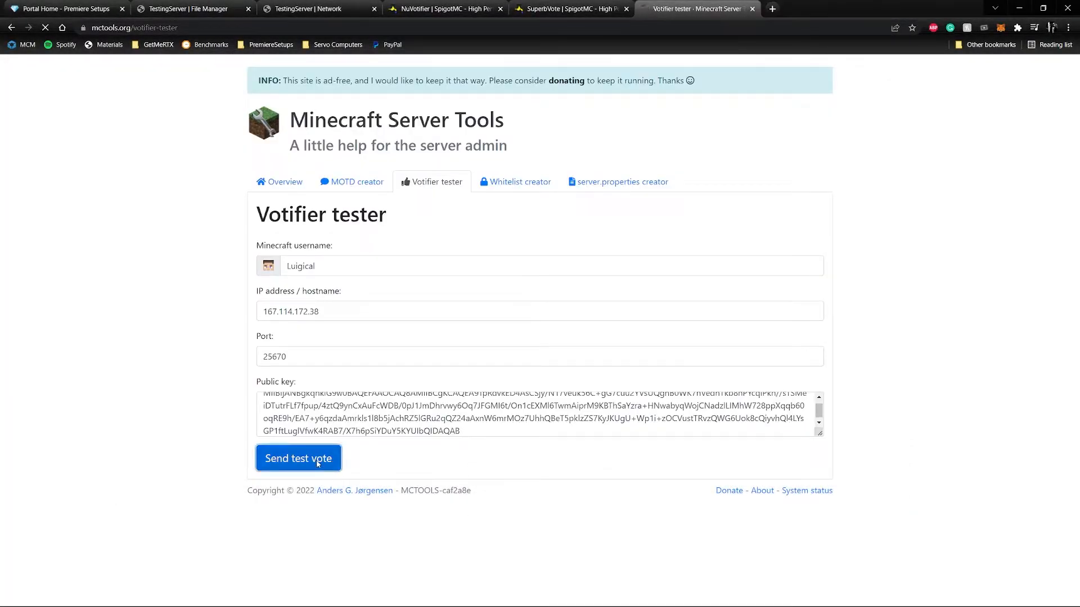
pyautogui.click(298, 457)
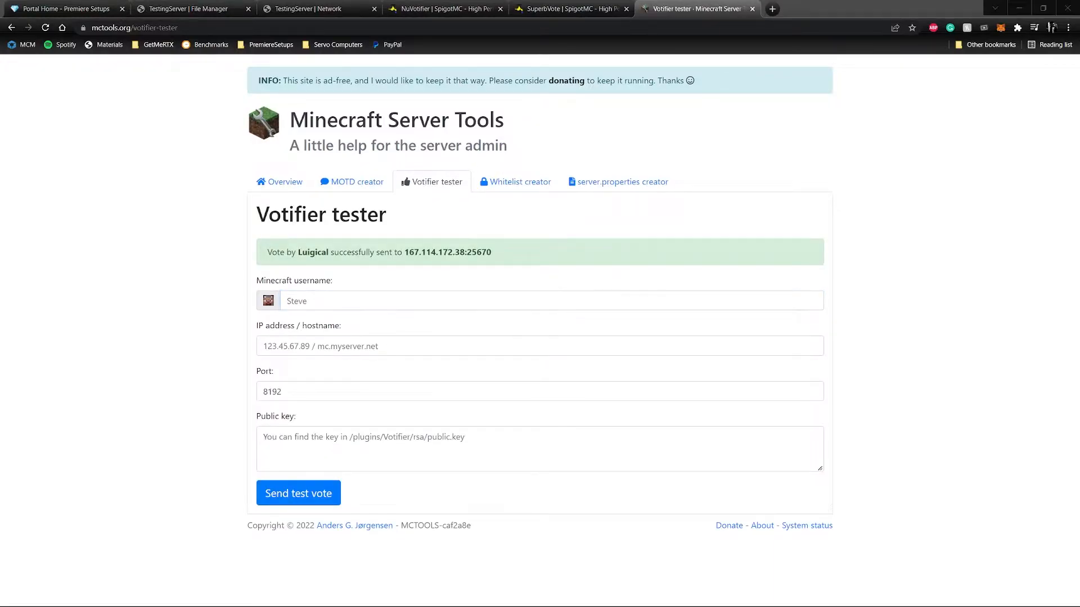
# Switch to Minecraft and check the chat for the vote reward and broadcast messages.
pyautogui.hotkey('alt', 'Tab')
pyautogui.press('Escape')
pyautogui.press('w')
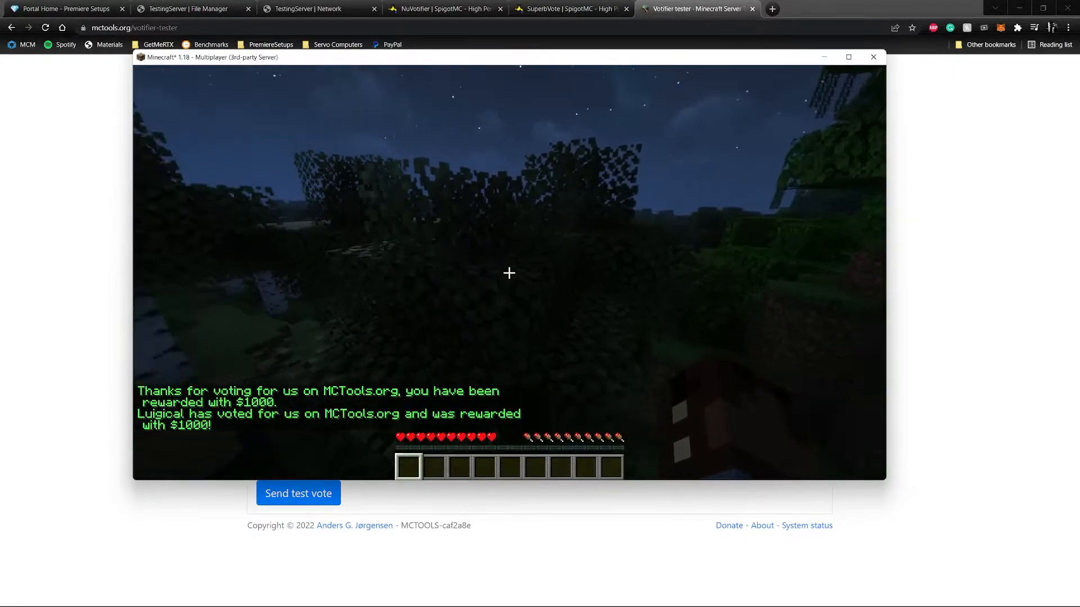
pyautogui.press('t')
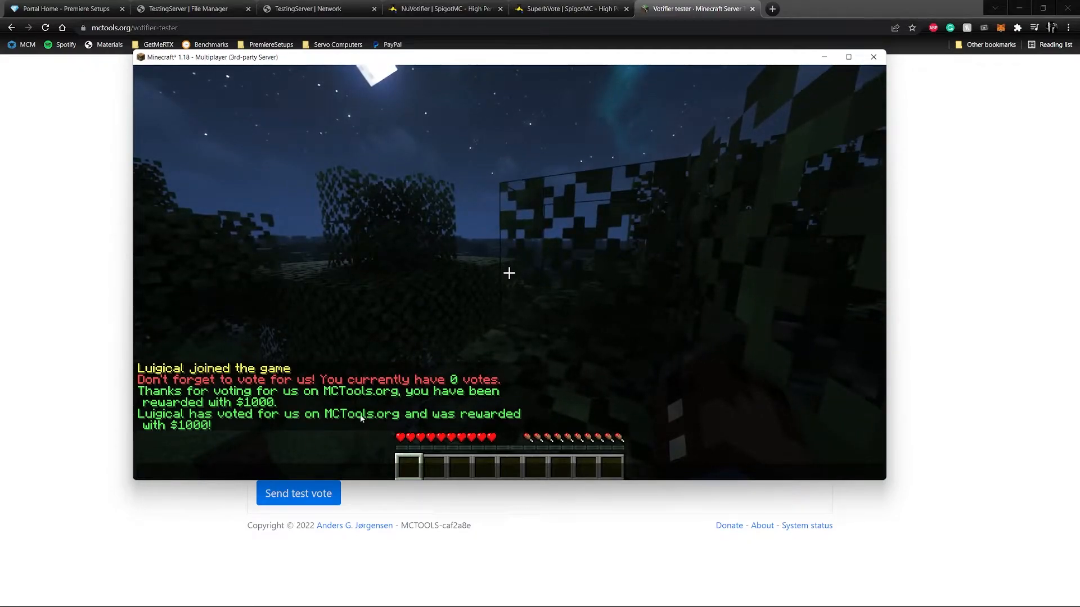
pyautogui.hotkey('alt', 'Tab')
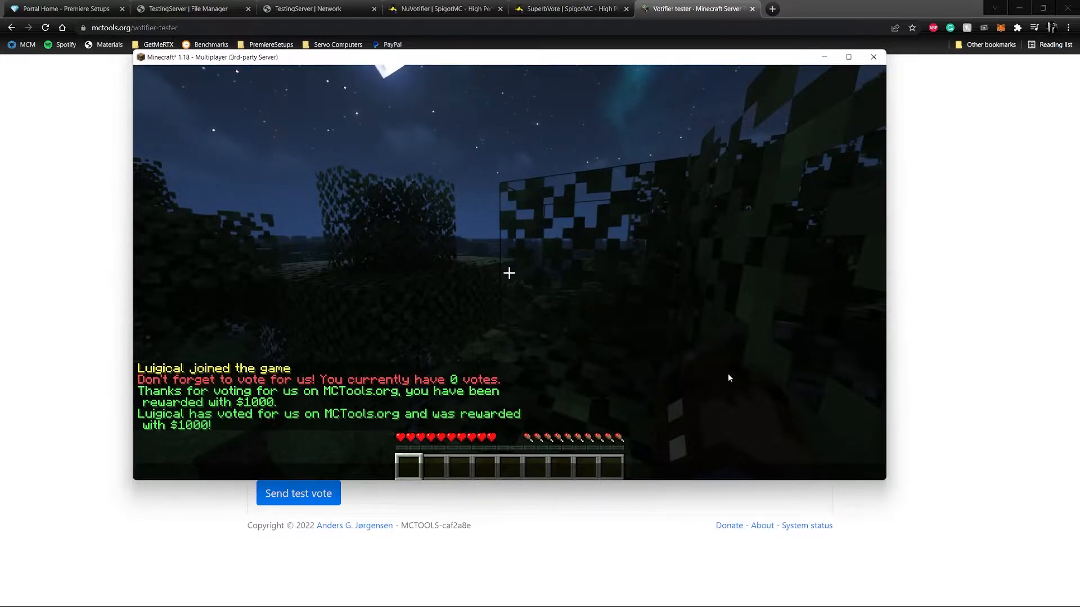
# Return to the server panel in the browser and stop the server from its console page.
pyautogui.click(935, 279)
pyautogui.click(188, 8)
pyautogui.click(314, 129)
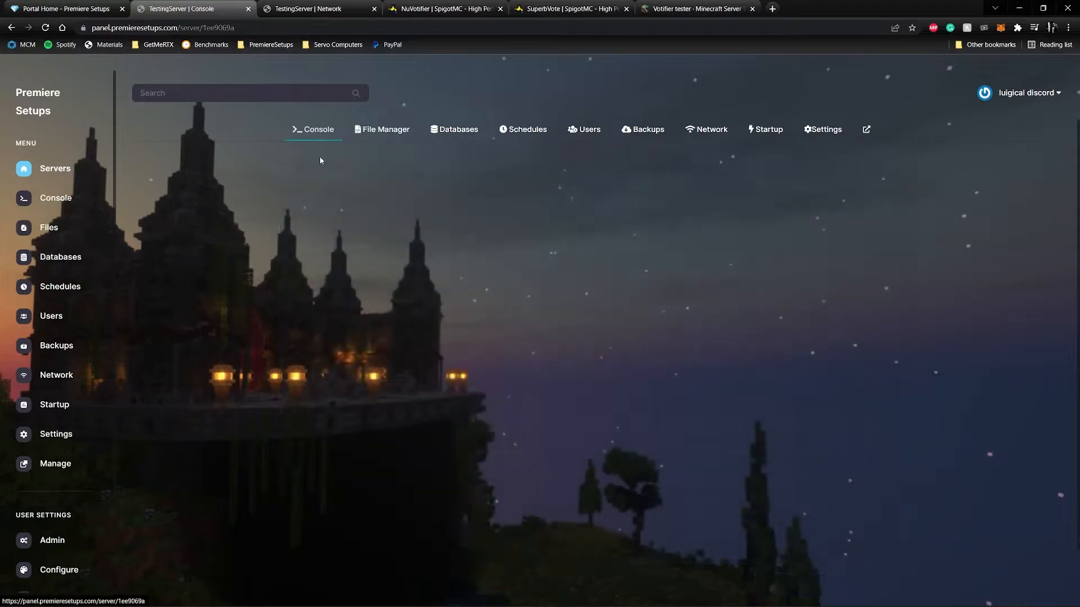
pyautogui.click(398, 279)
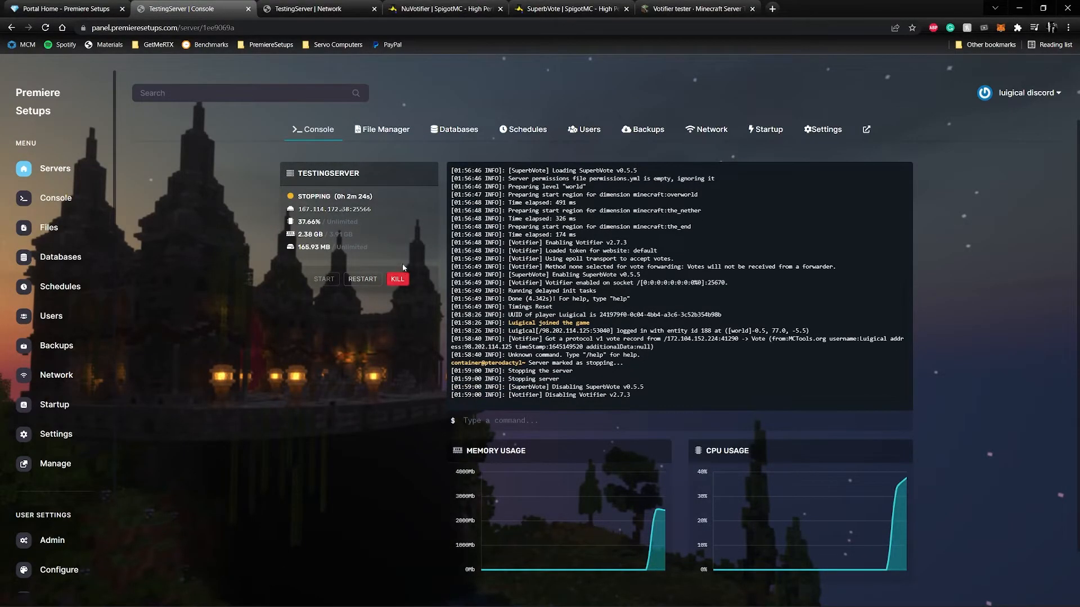
# Open plugins/SuperbVote/config.yml in the file manager and go to its rewards section.
pyautogui.click(380, 131)
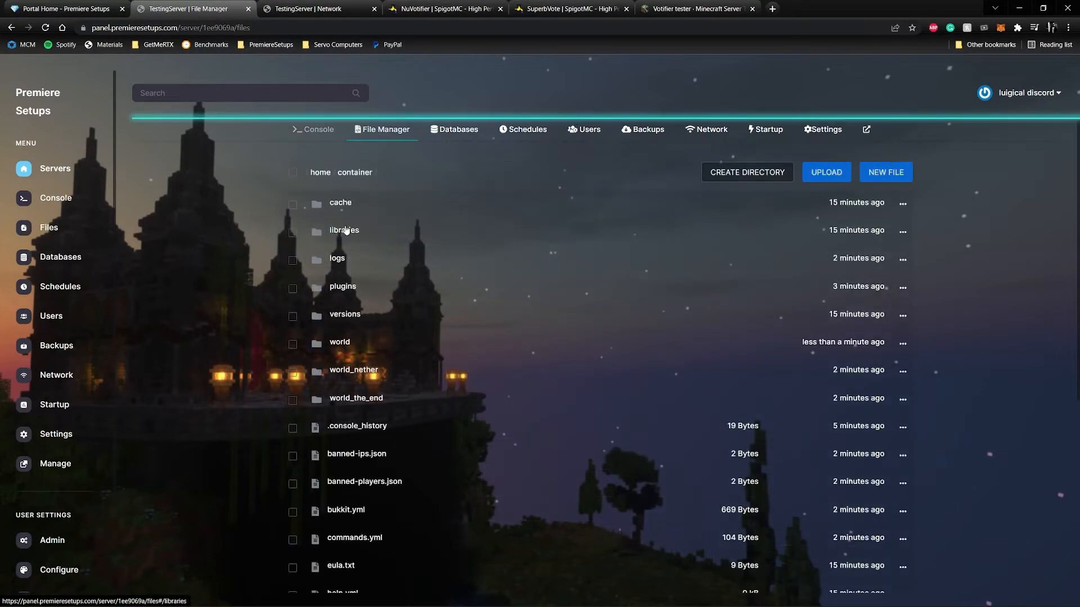
pyautogui.click(356, 282)
pyautogui.click(355, 232)
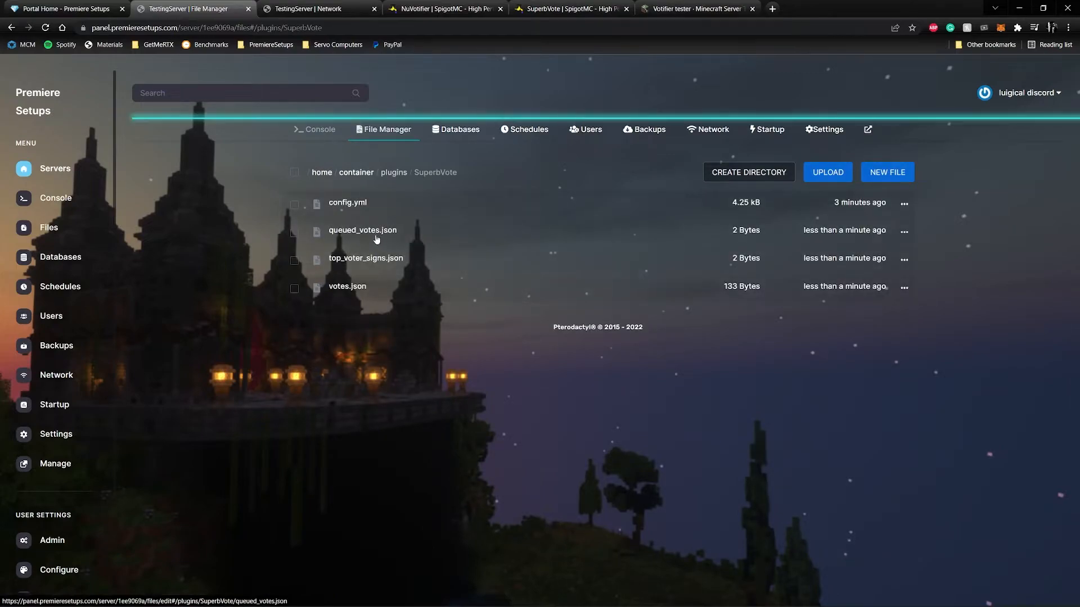
pyautogui.click(350, 204)
pyautogui.scroll(-6, 370, 272)
pyautogui.scroll(-2, 308, 394)
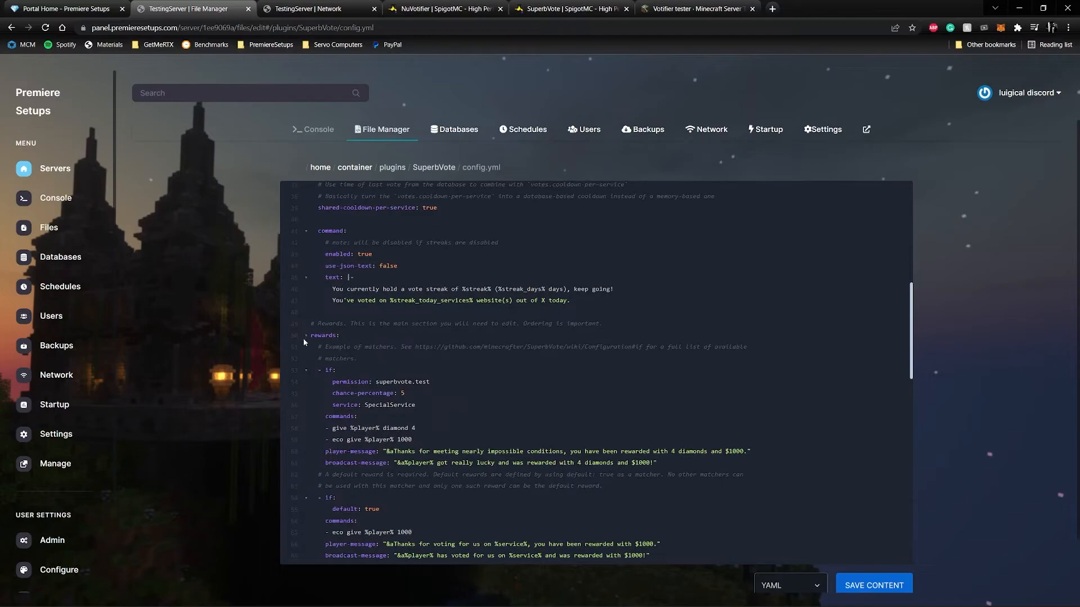
# Examine the rewards section's example conditions, commands and default reward in SuperbVote's config.yml.
pyautogui.doubleClick(315, 335)
pyautogui.scroll(-2, 309, 337)
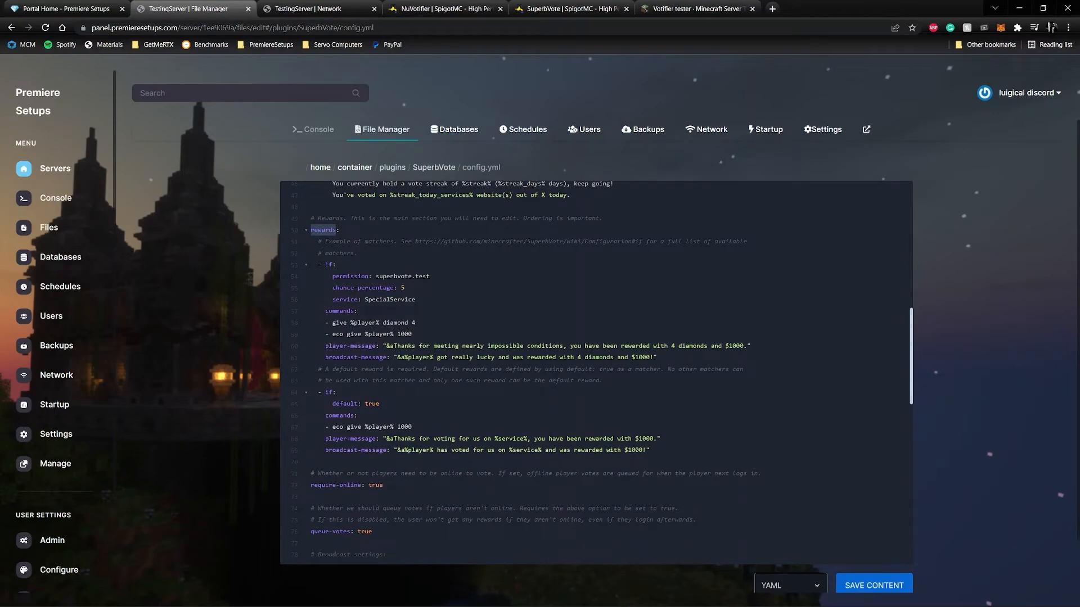
pyautogui.click(358, 311)
pyautogui.moveTo(447, 273); pyautogui.dragTo(376, 276)
pyautogui.click(512, 281)
pyautogui.moveTo(382, 404); pyautogui.dragTo(282, 405)
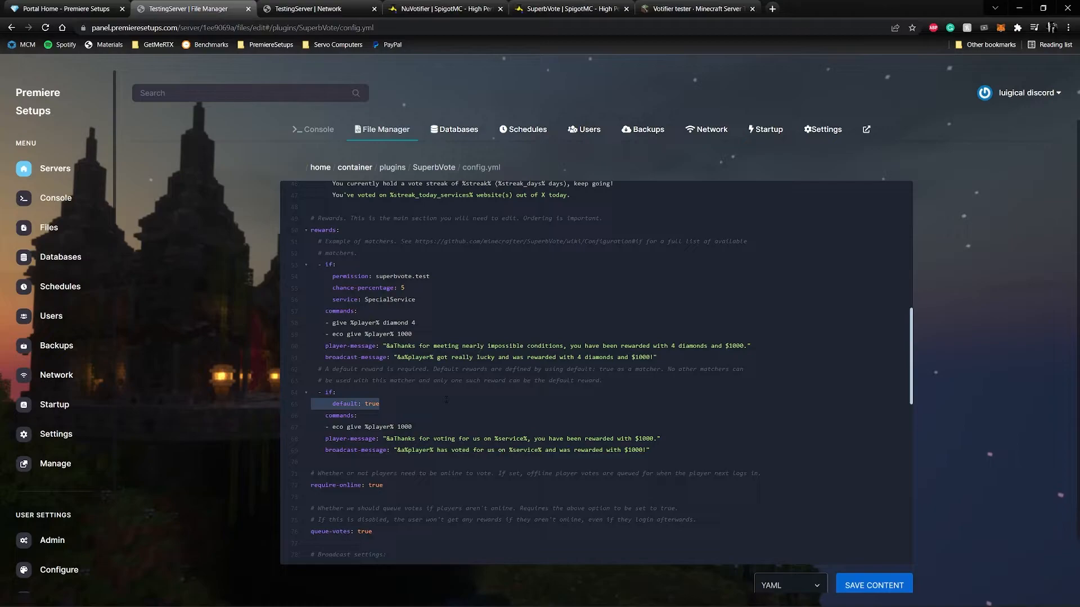
# Add the command "- give %player% diamond 1" below the default reward's eco give command and save the file.
pyautogui.click(358, 416)
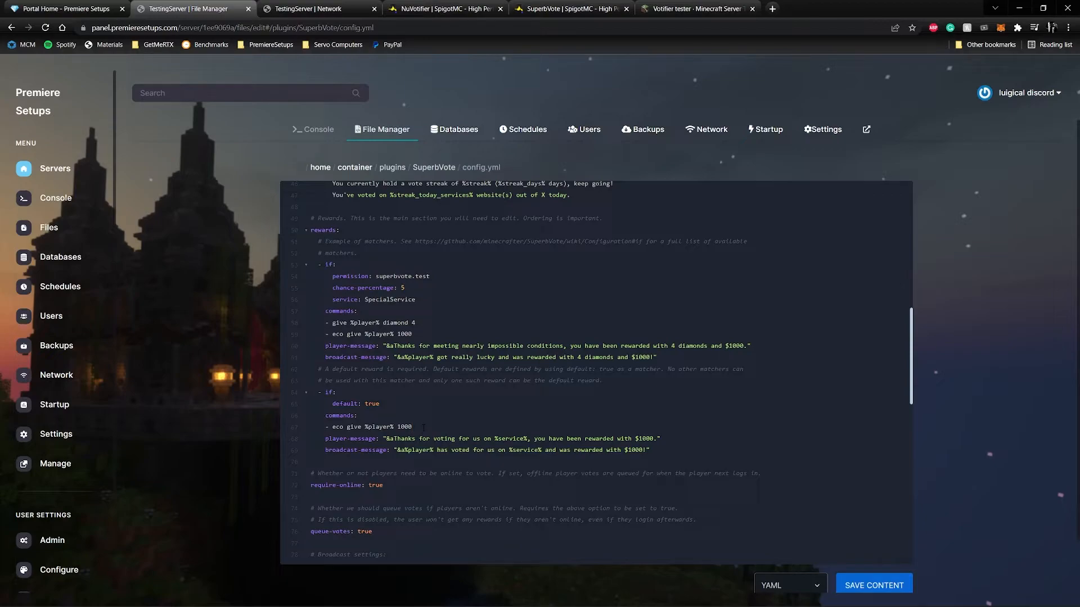
pyautogui.press('Return')
pyautogui.write('- ')
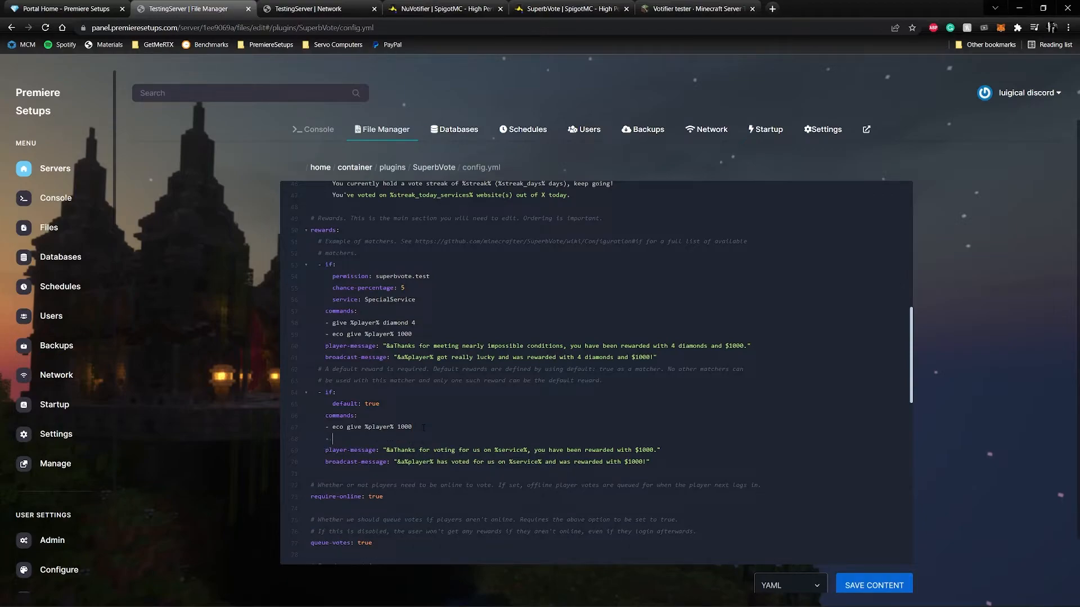
pyautogui.write('give %player% diamond 1')
pyautogui.click(866, 588)
# Add "and a diamond!" after $1000 in the default reward's player and broadcast messages, and save config.yml.
pyautogui.write('and a diamond!')
pyautogui.click(645, 462)
pyautogui.write('and a diamond')
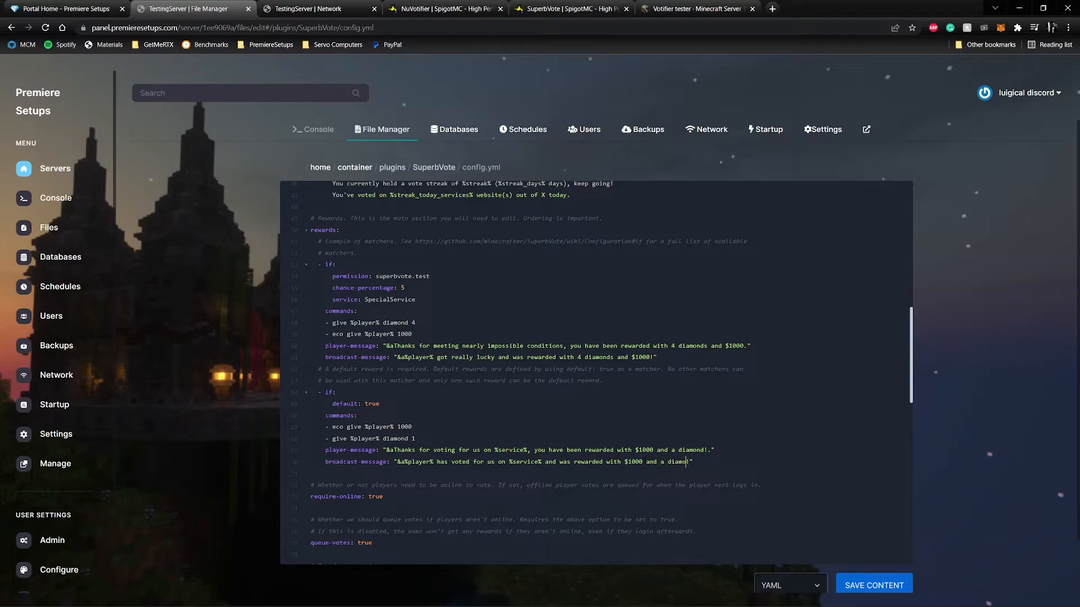
pyautogui.hotkey('ctrl', 's')
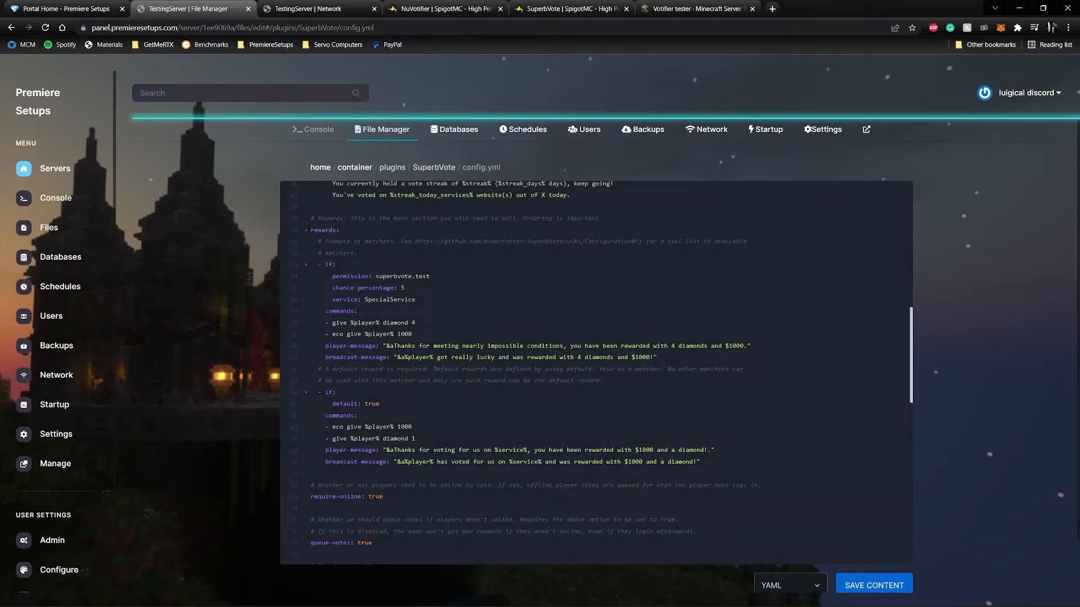
pyautogui.click(855, 586)
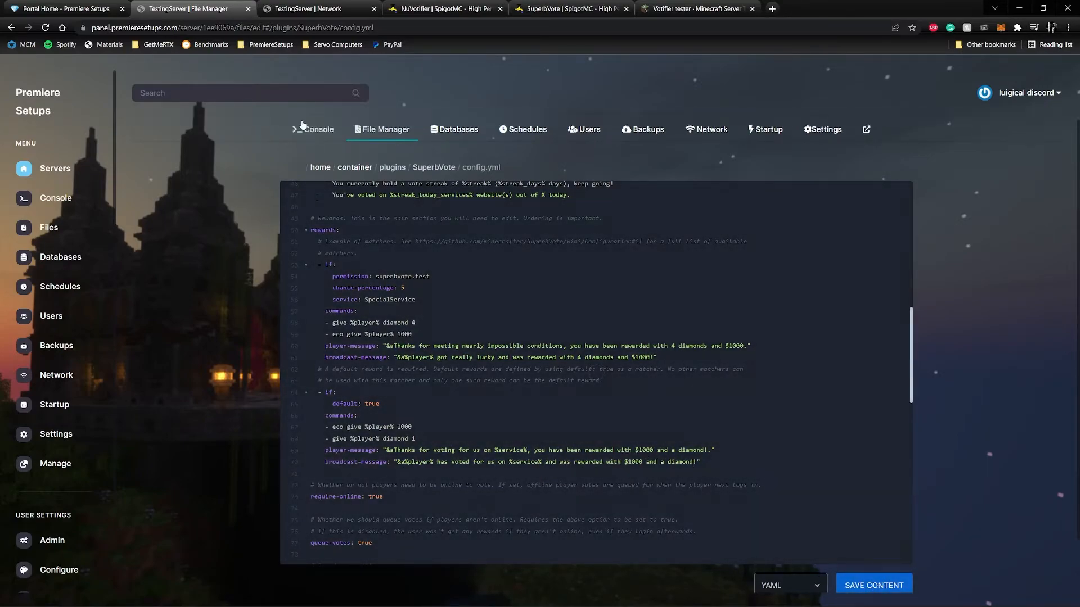
# Start the server from its console page and switch to Minecraft to rejoin it.
pyautogui.click(311, 130)
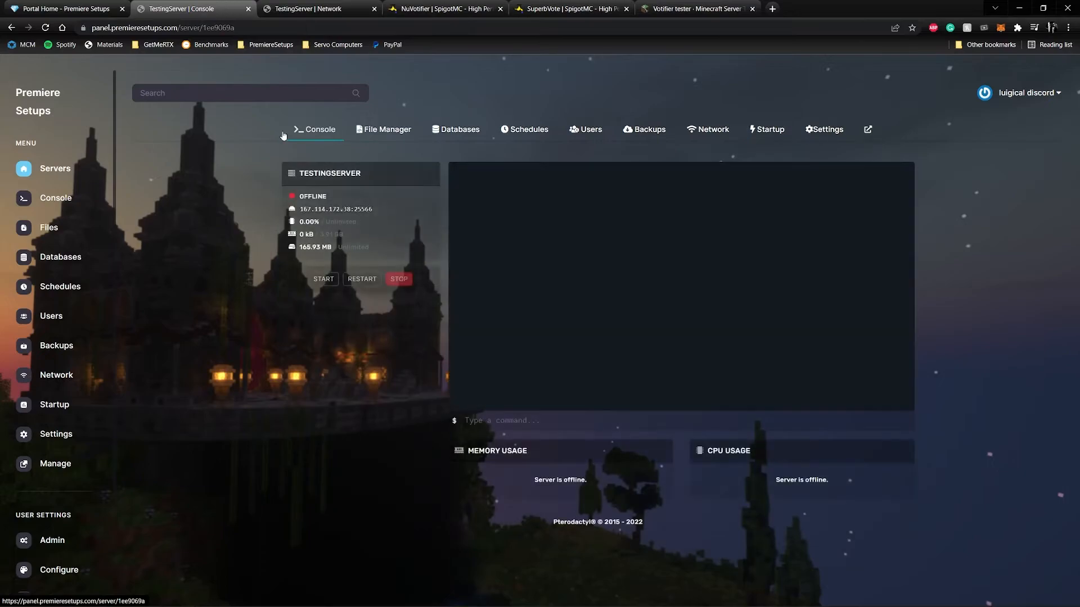
pyautogui.click(322, 279)
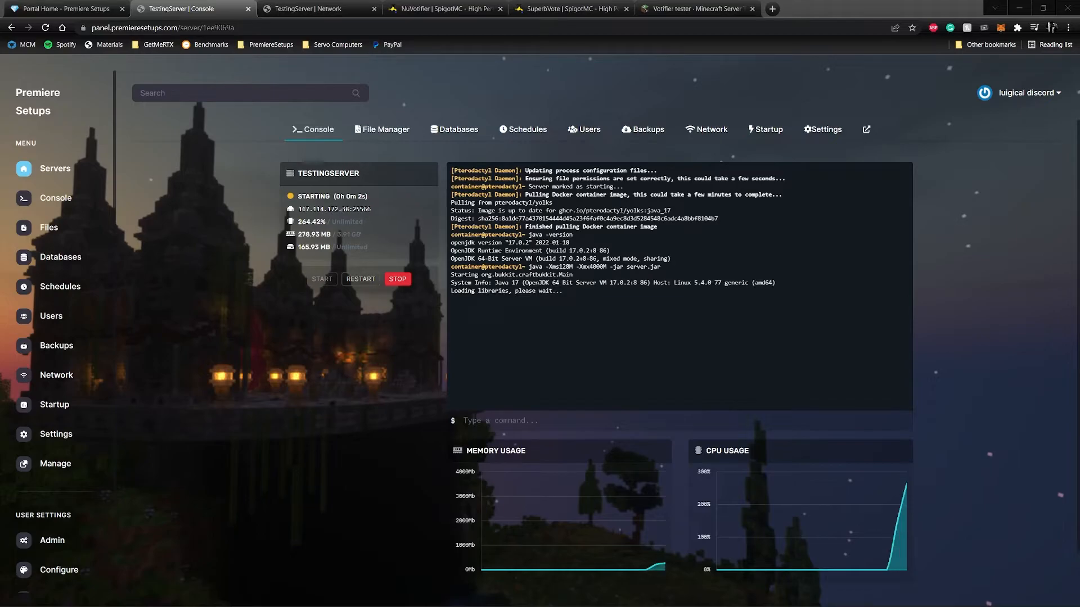
pyautogui.hotkey('alt', 'Tab')
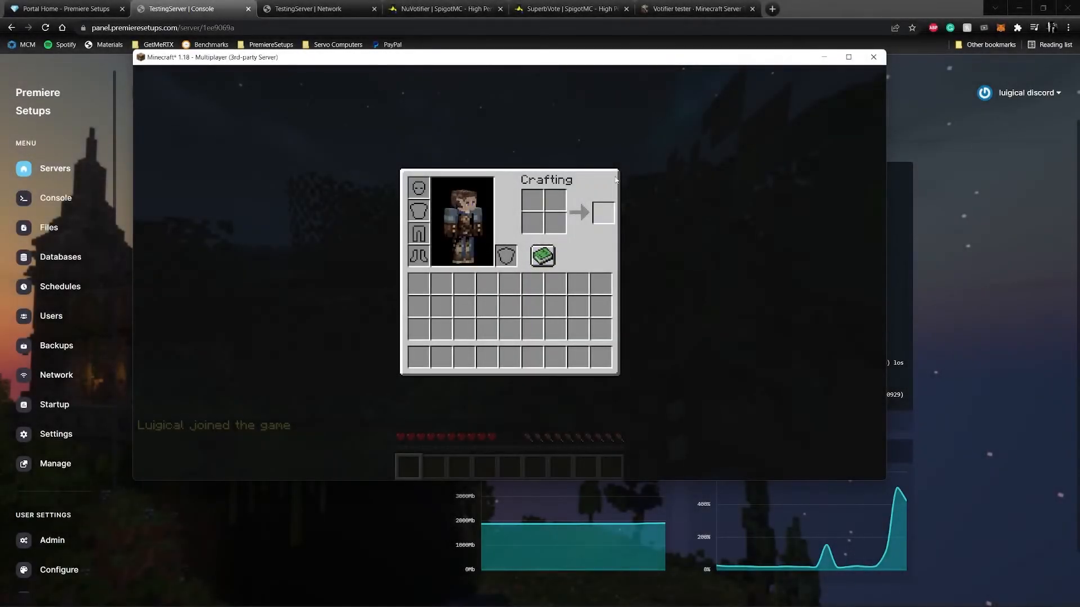
# Send another test vote from the Votifier tester and check in Minecraft for the diamond reward.
pyautogui.click(691, 9)
pyautogui.click(287, 497)
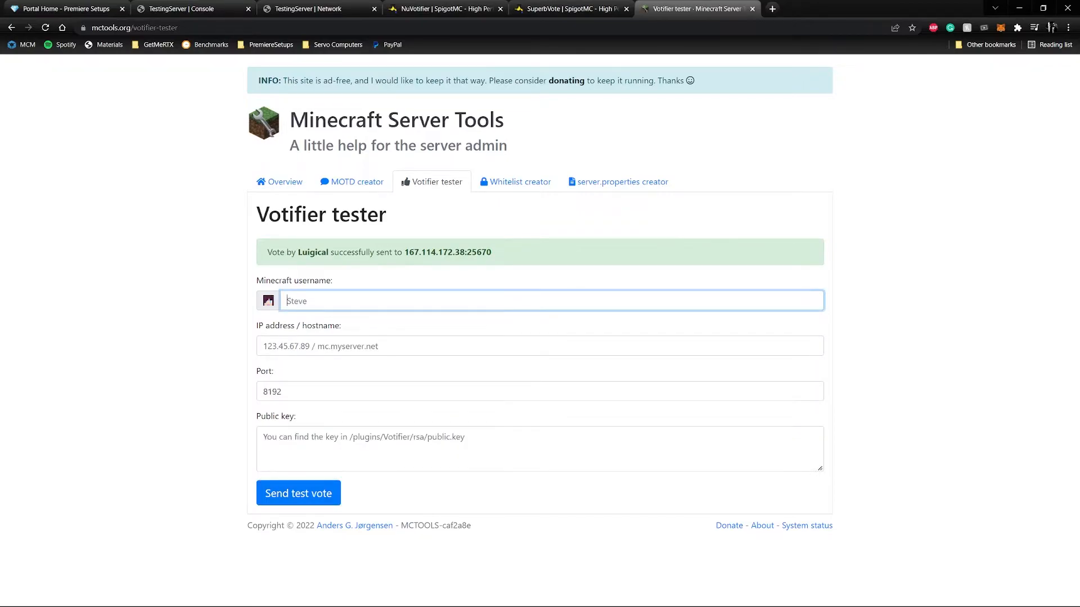
pyautogui.hotkey('alt', 'Tab')
pyautogui.press('Escape')
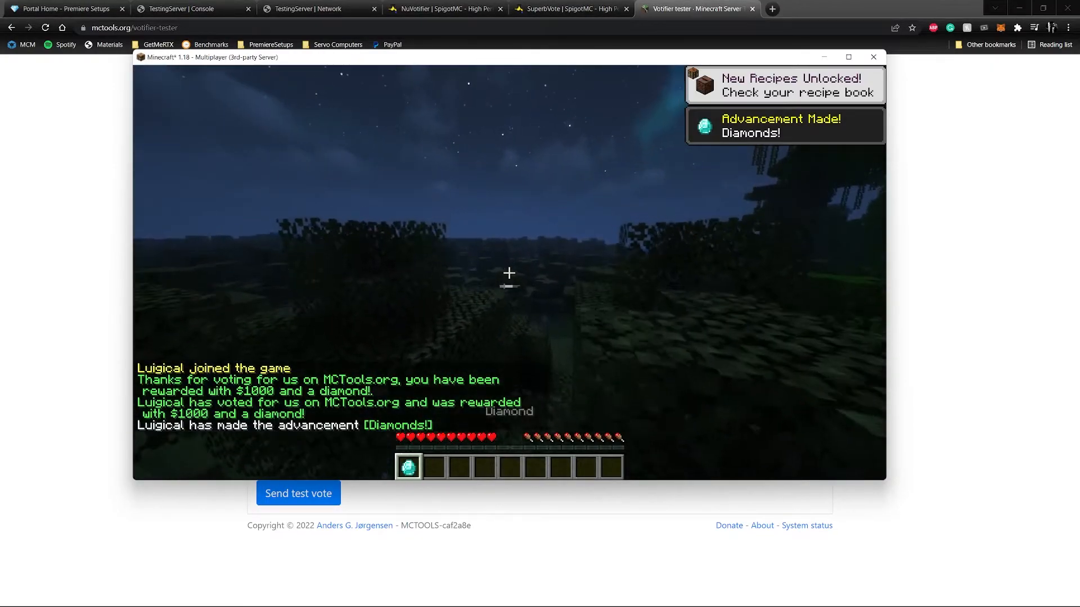
pyautogui.press('w')
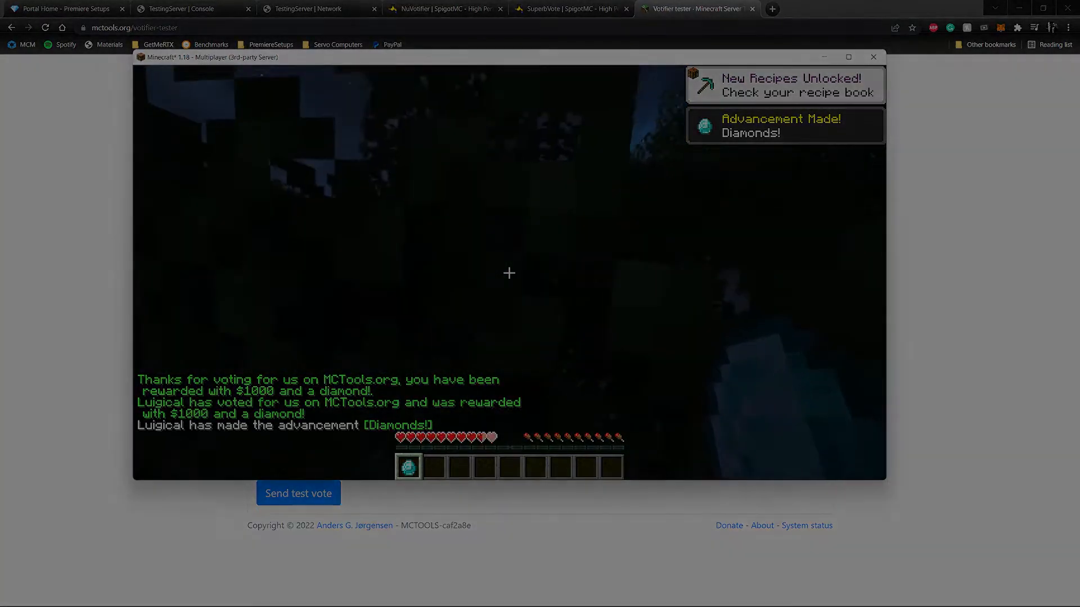